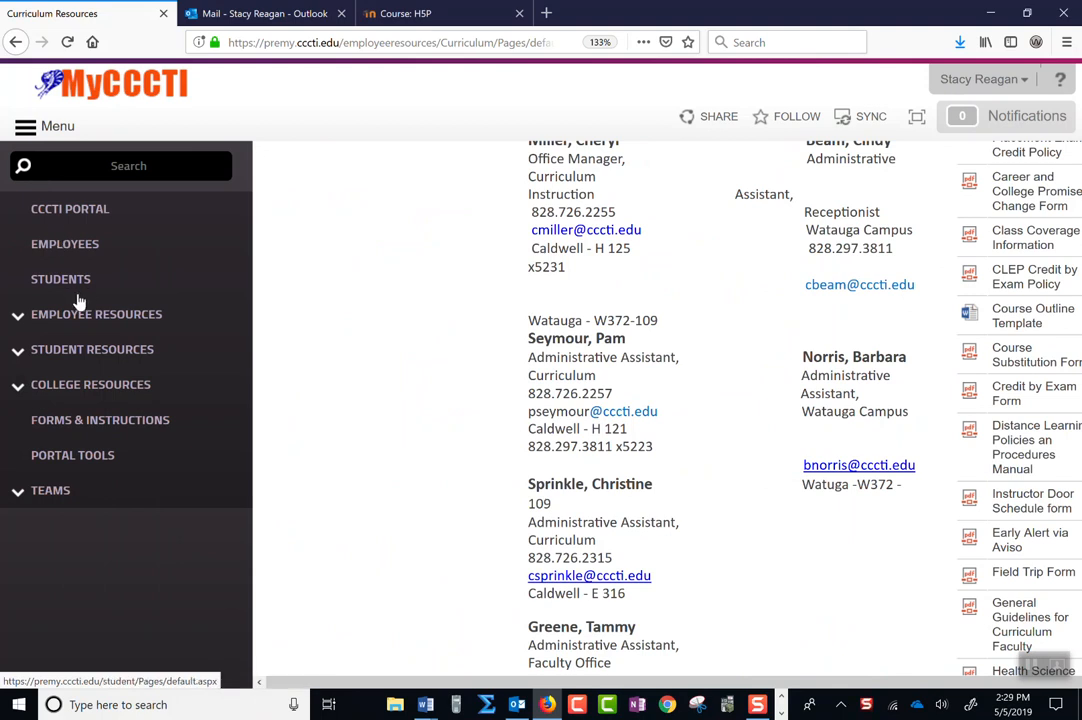
Go to the Curriculum page under Employee Resources and open the Course Outline Template document (CourseOutlineTemplate-2019REVISED).
{"action": "left_click", "coordinate": [84, 316]}
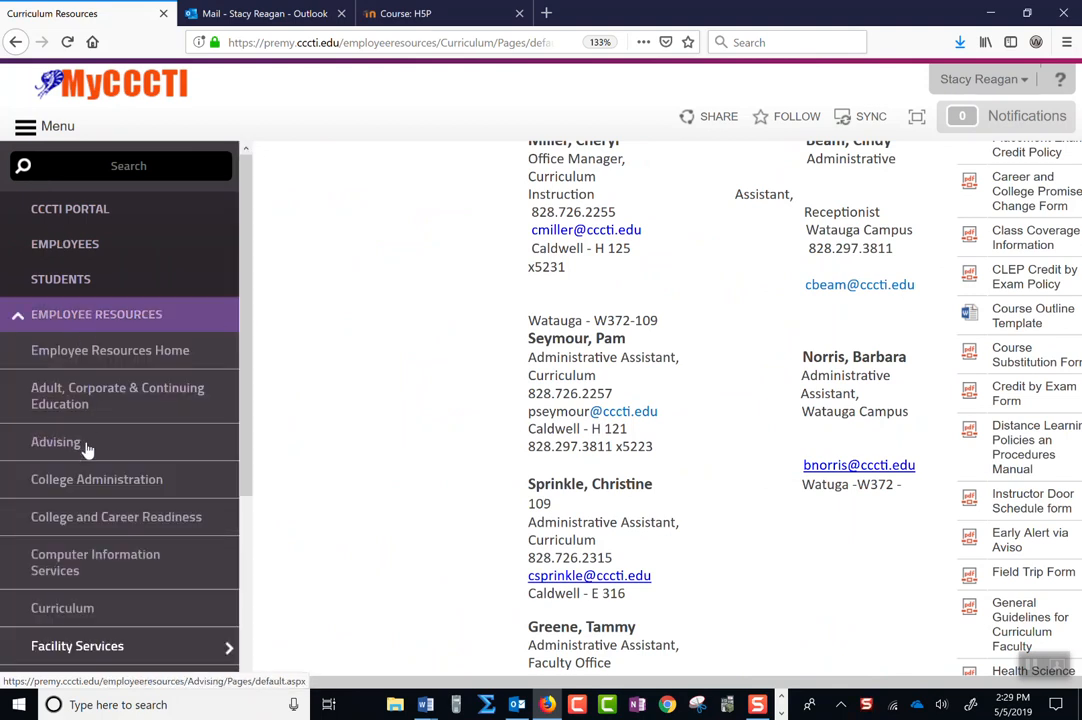
{"action": "left_click", "coordinate": [76, 610]}
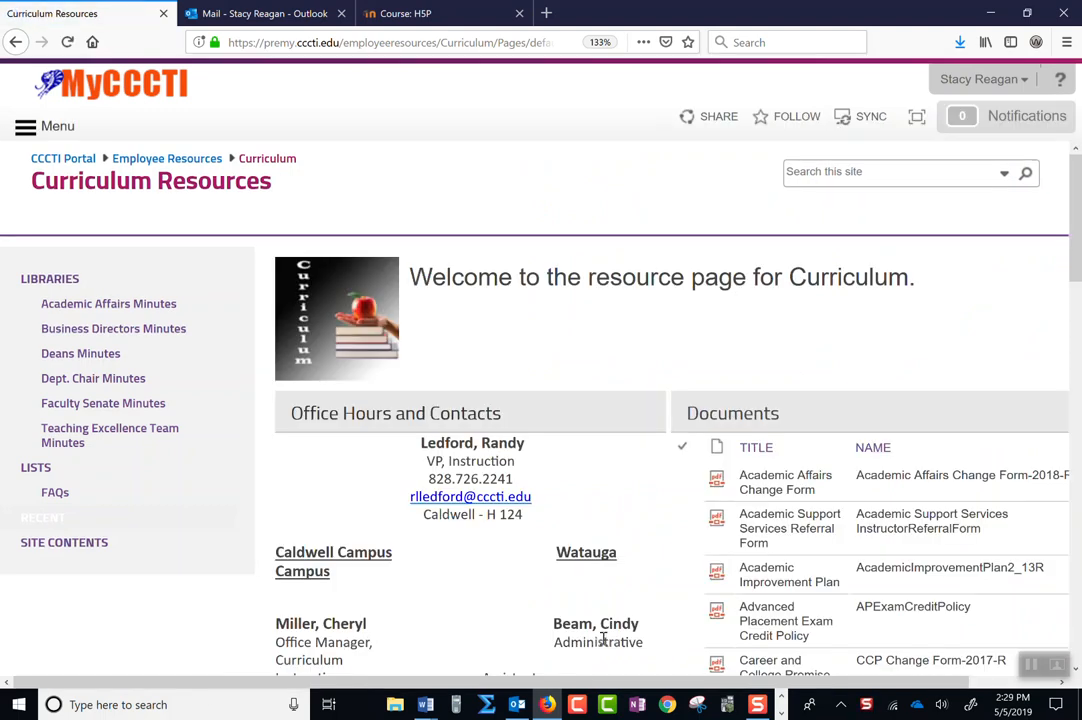
{"action": "scroll", "coordinate": [603, 638], "scroll_direction": "down", "scroll_amount": 5}
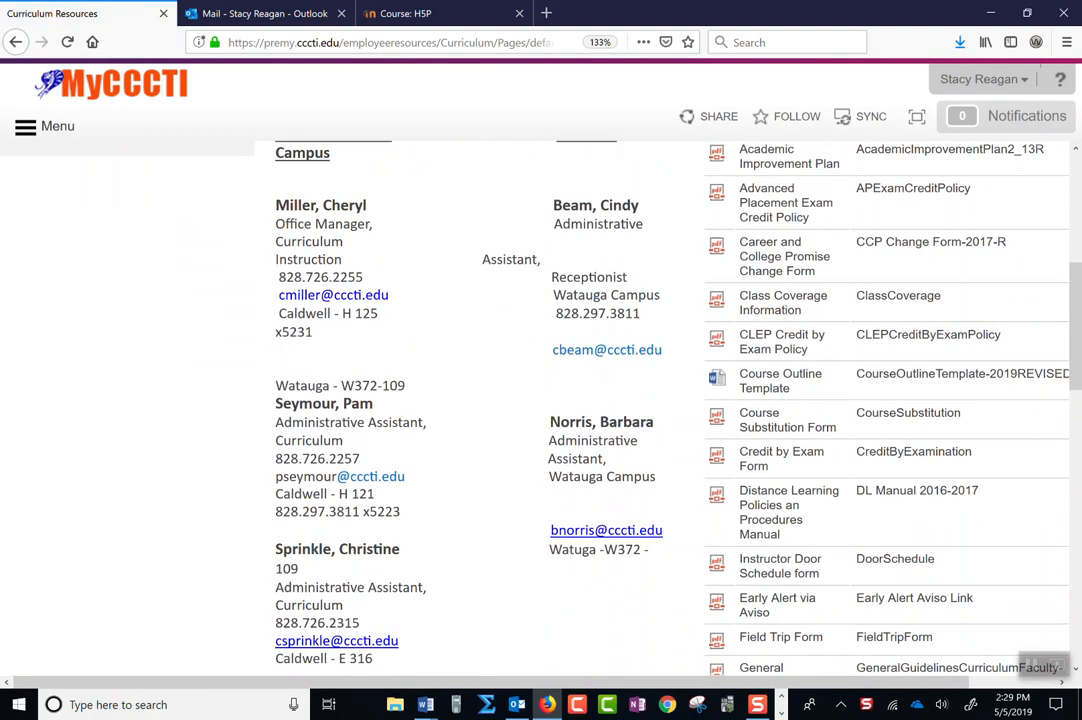
{"action": "left_click", "coordinate": [878, 378]}
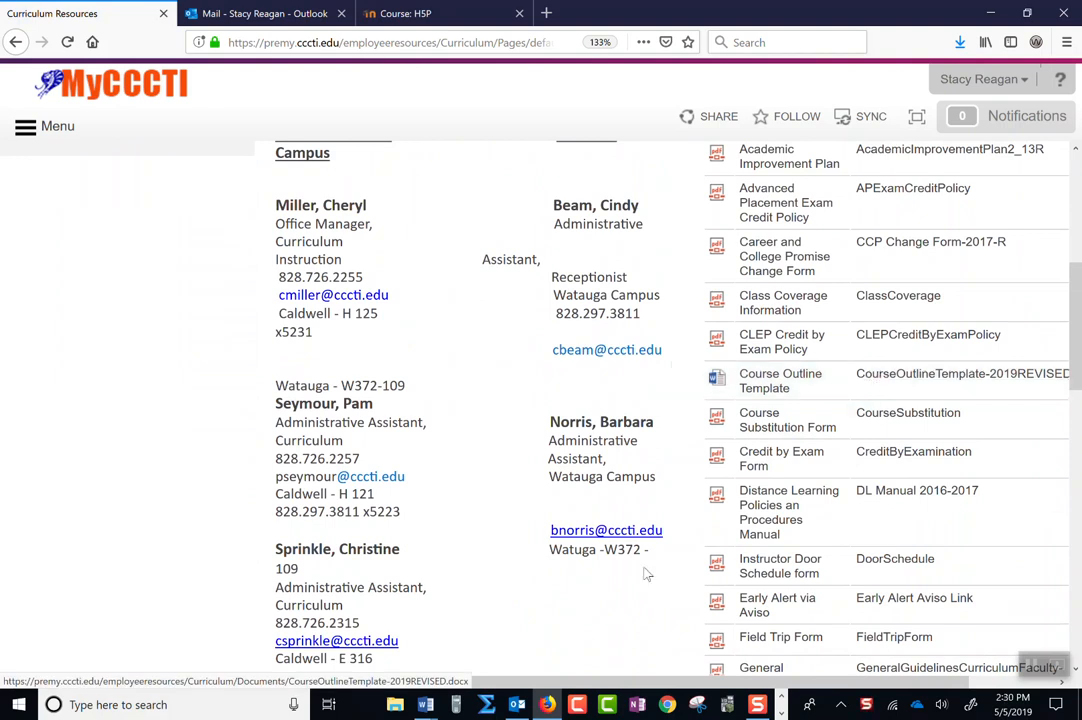
Switch to Word and show the MAT-171-102 syllabus side by side with the course outline template.
{"action": "left_click", "coordinate": [422, 708]}
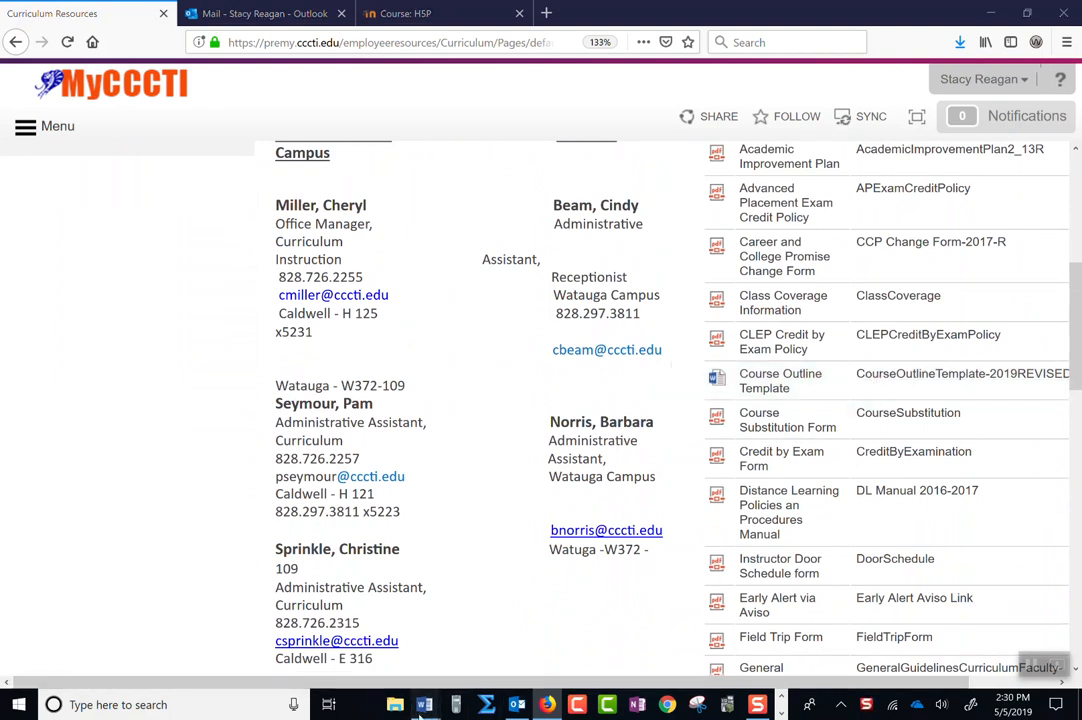
{"action": "left_click", "coordinate": [450, 658]}
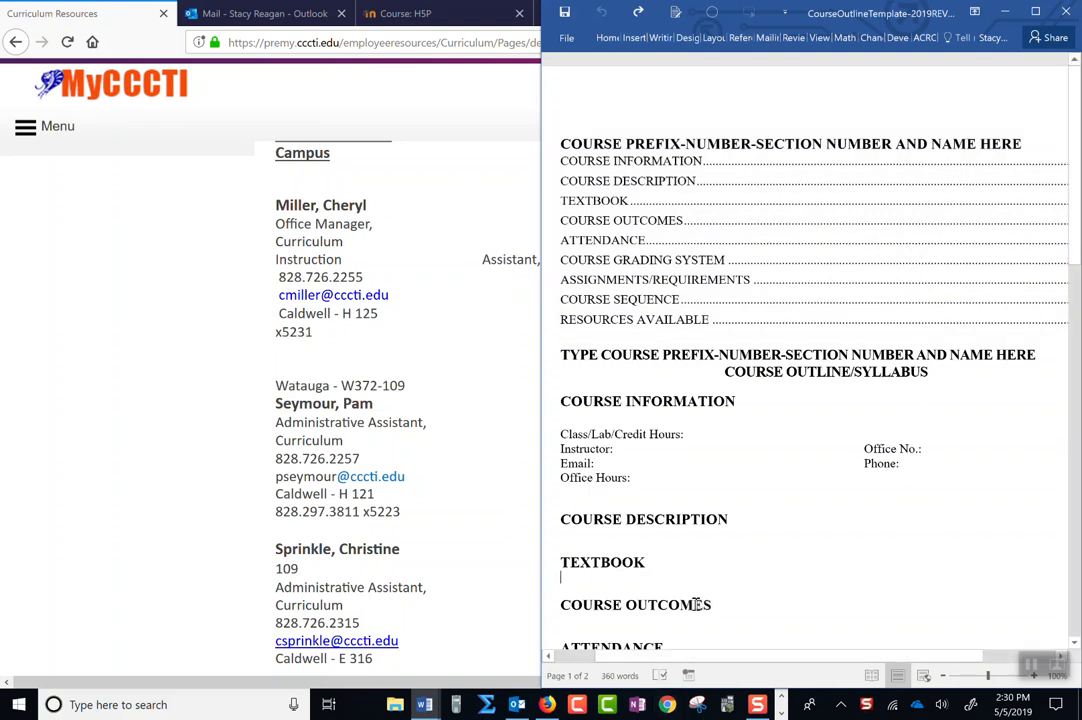
{"action": "left_click", "coordinate": [424, 705]}
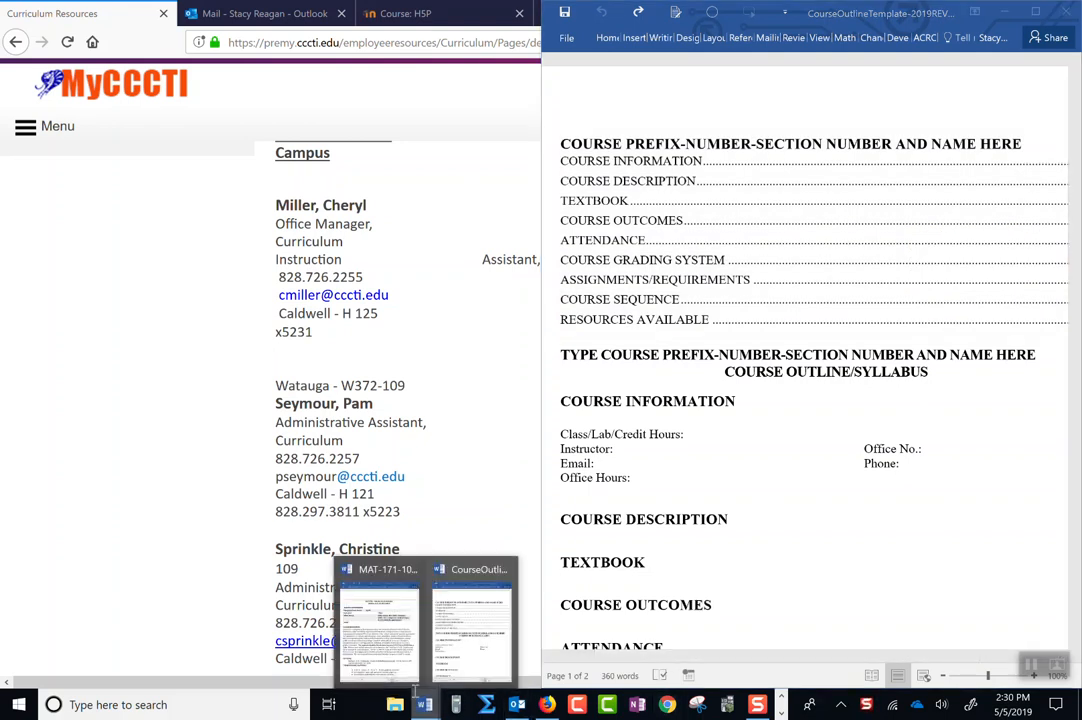
{"action": "left_click", "coordinate": [378, 620]}
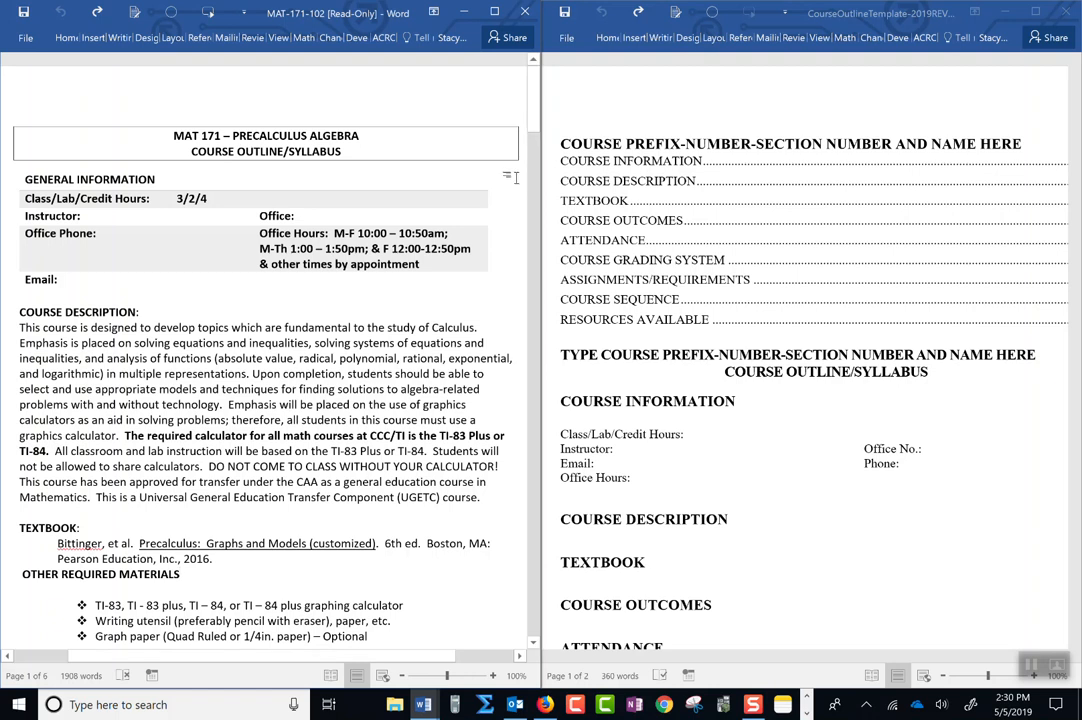
Check the MAT-171-102 syllabus for accessibility issues, review the inspection results and close them.
{"action": "left_click", "coordinate": [29, 38]}
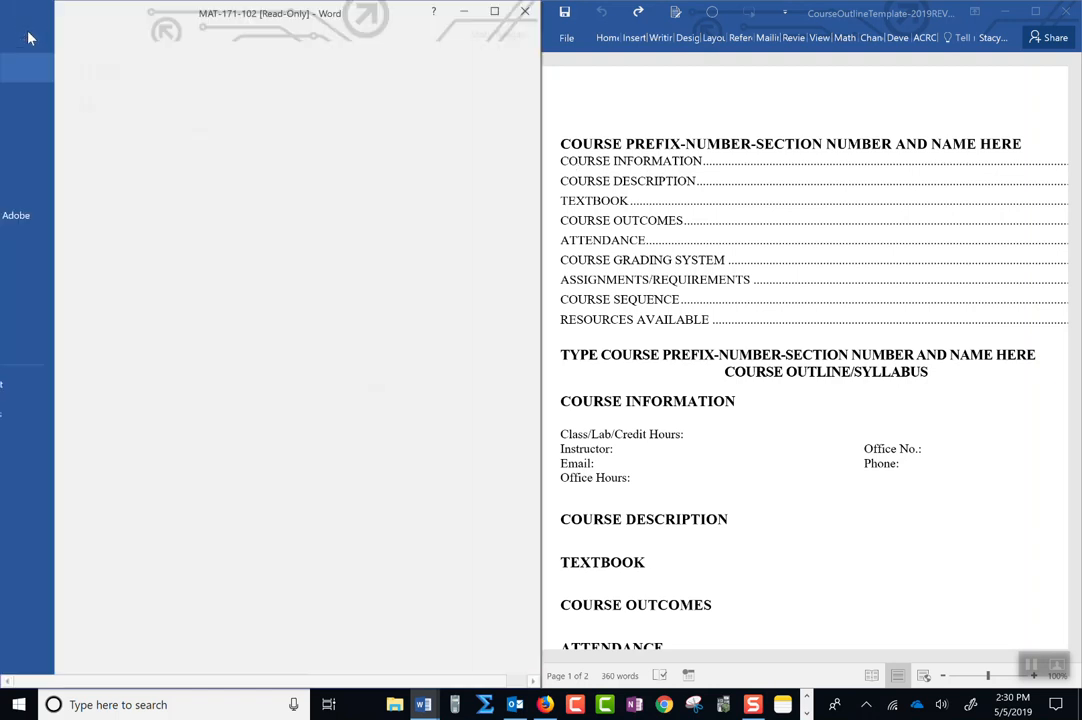
{"action": "left_click", "coordinate": [133, 338]}
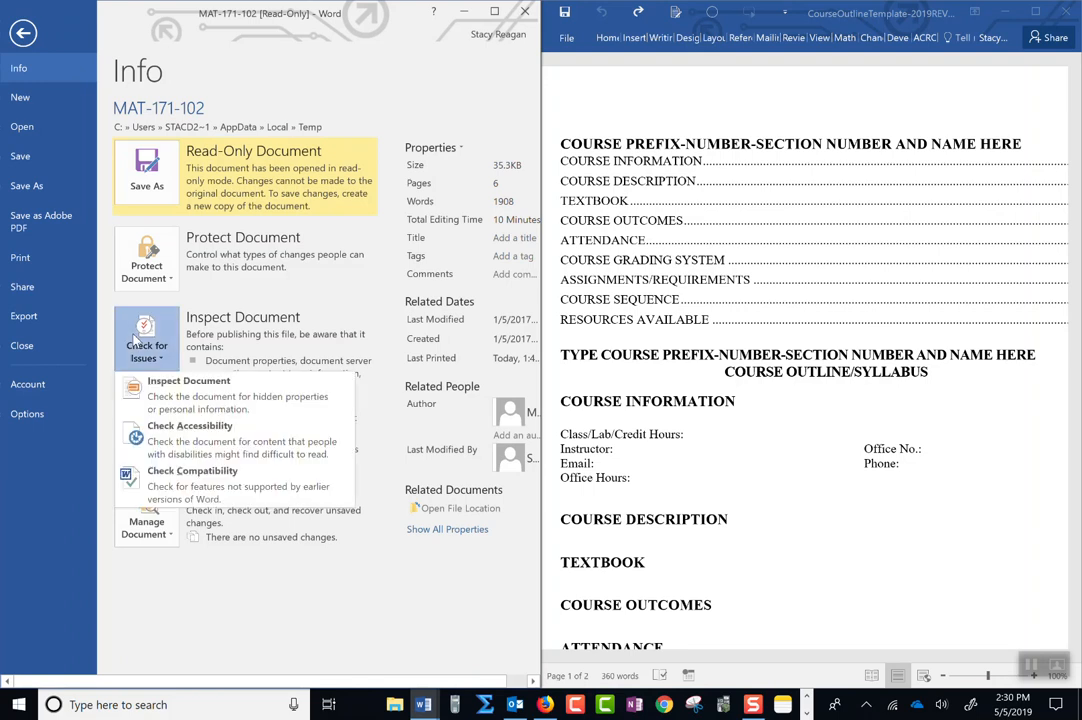
{"action": "left_click", "coordinate": [166, 430]}
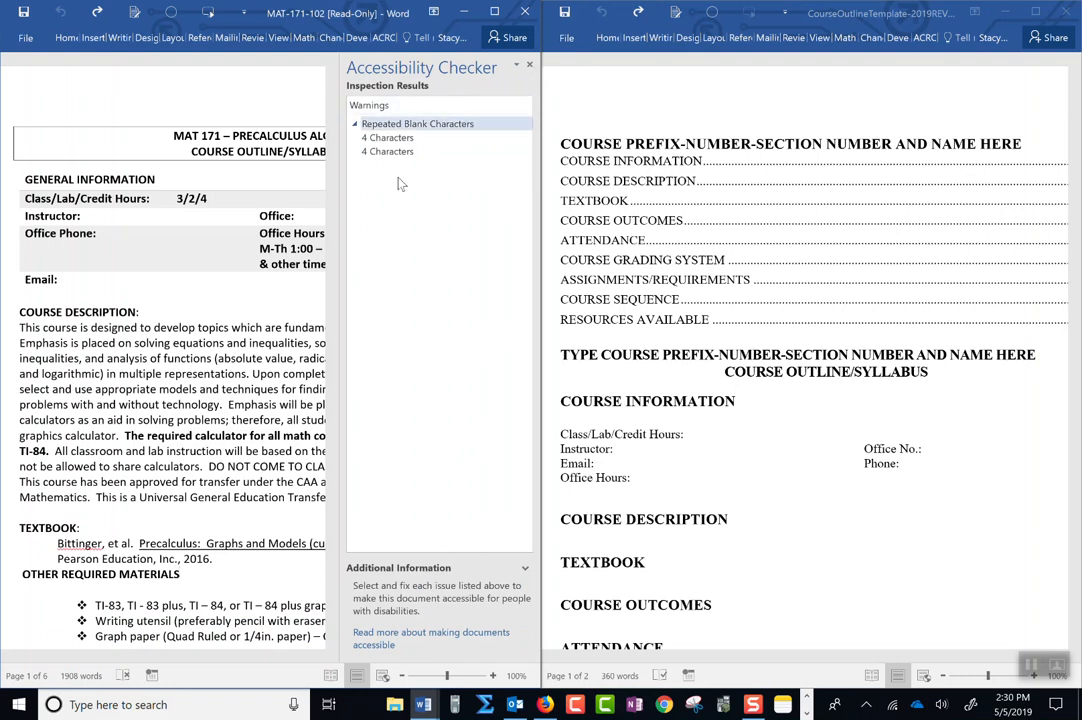
{"action": "left_click", "coordinate": [530, 67]}
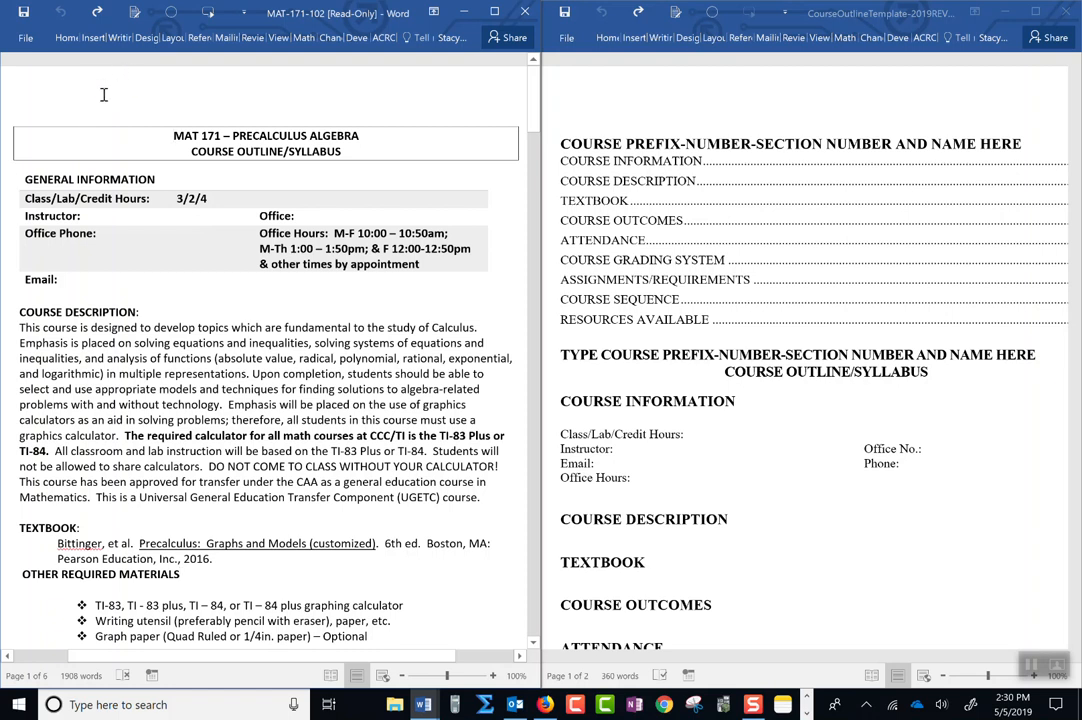
Insert an Automatic Table 1 table of contents at the start of the MAT-171-102 syllabus.
{"action": "left_click", "coordinate": [199, 38]}
{"action": "left_click", "coordinate": [27, 75]}
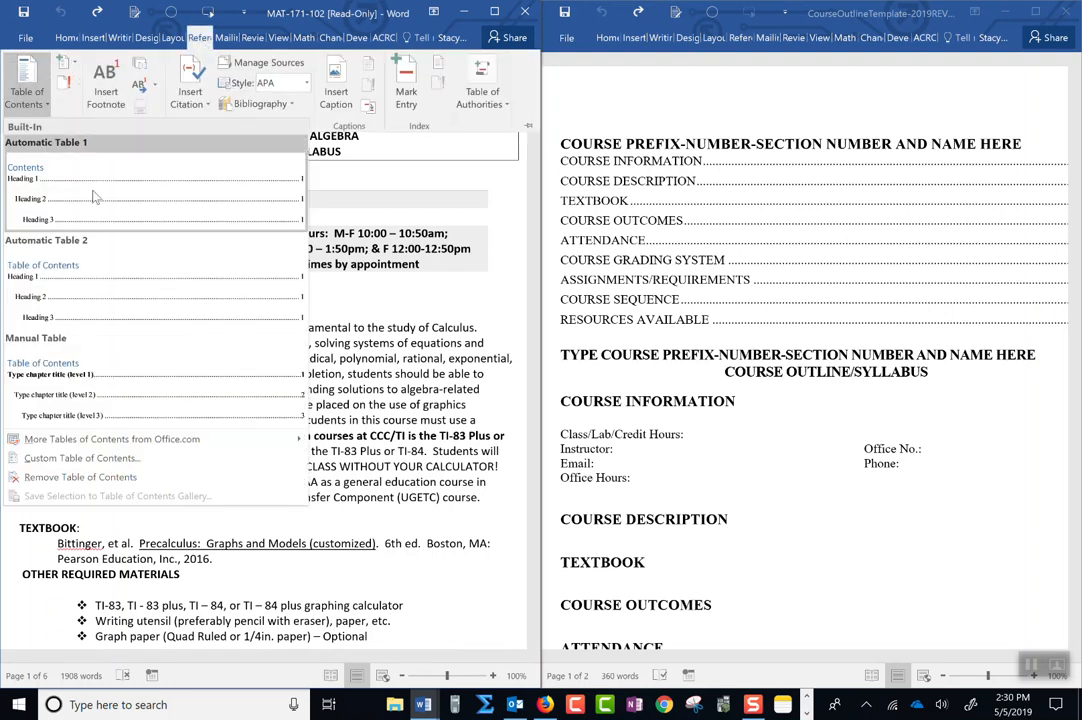
{"action": "left_click", "coordinate": [93, 197]}
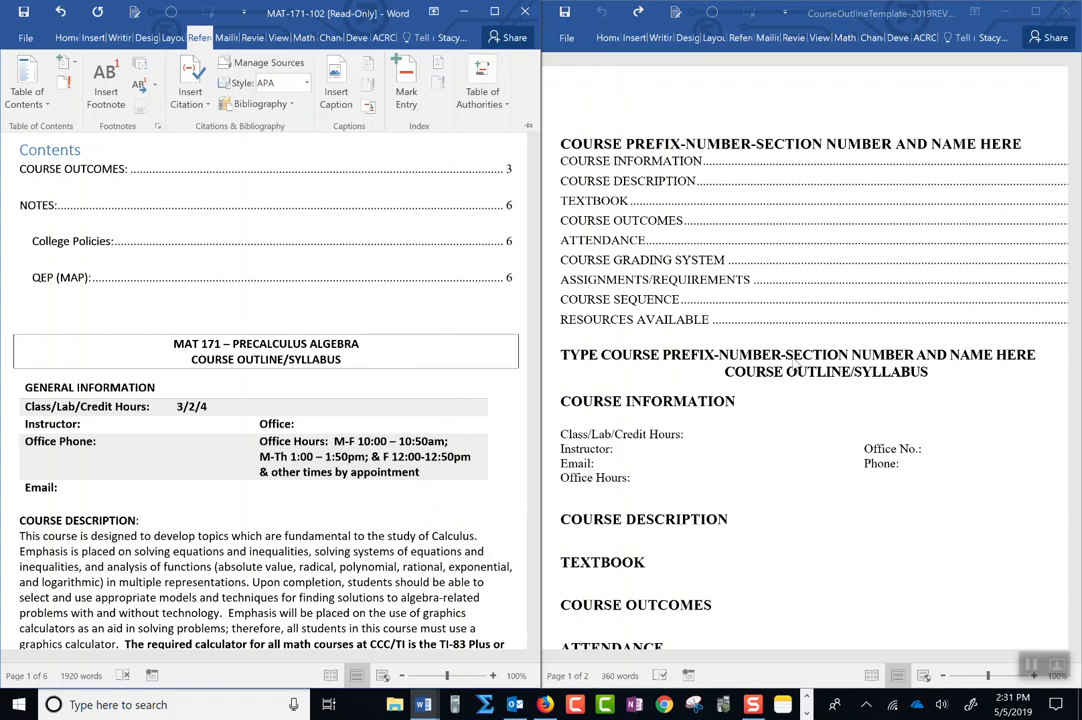
Replace the template's title placeholder above COURSE OUTLINE/SYLLABUS with "MAT 171-900-Precalculus Algebra".
{"action": "left_click", "coordinate": [1038, 354]}
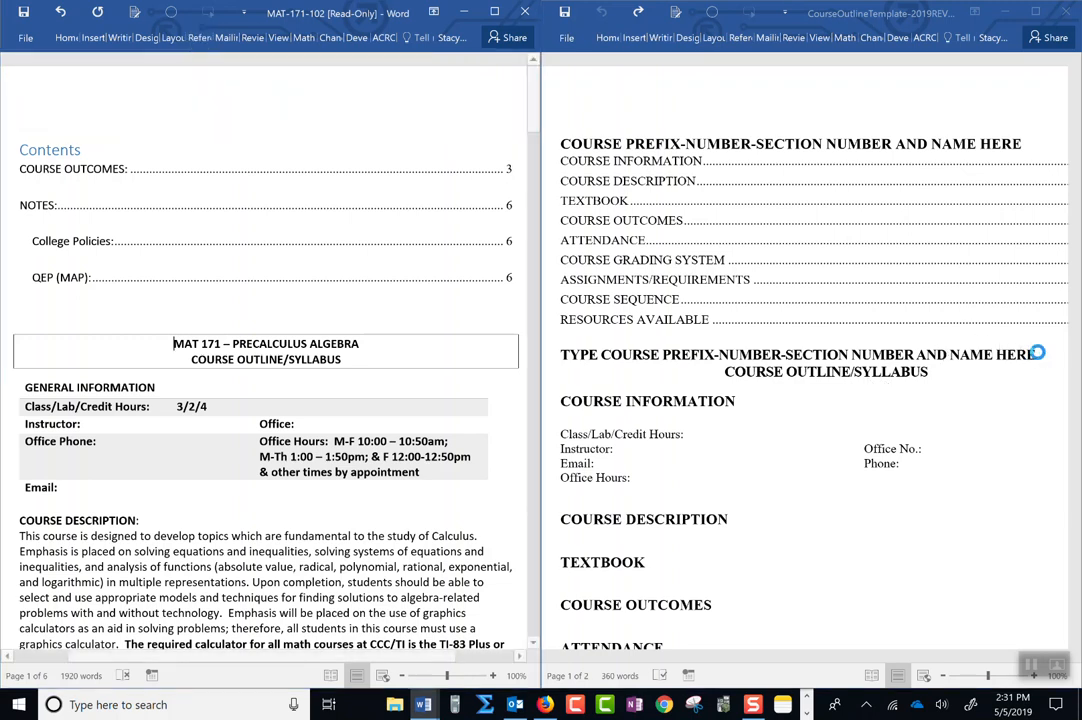
{"action": "left_click", "coordinate": [1040, 354]}
{"action": "left_click_drag", "start_coordinate": [1038, 354], "coordinate": [582, 366]}
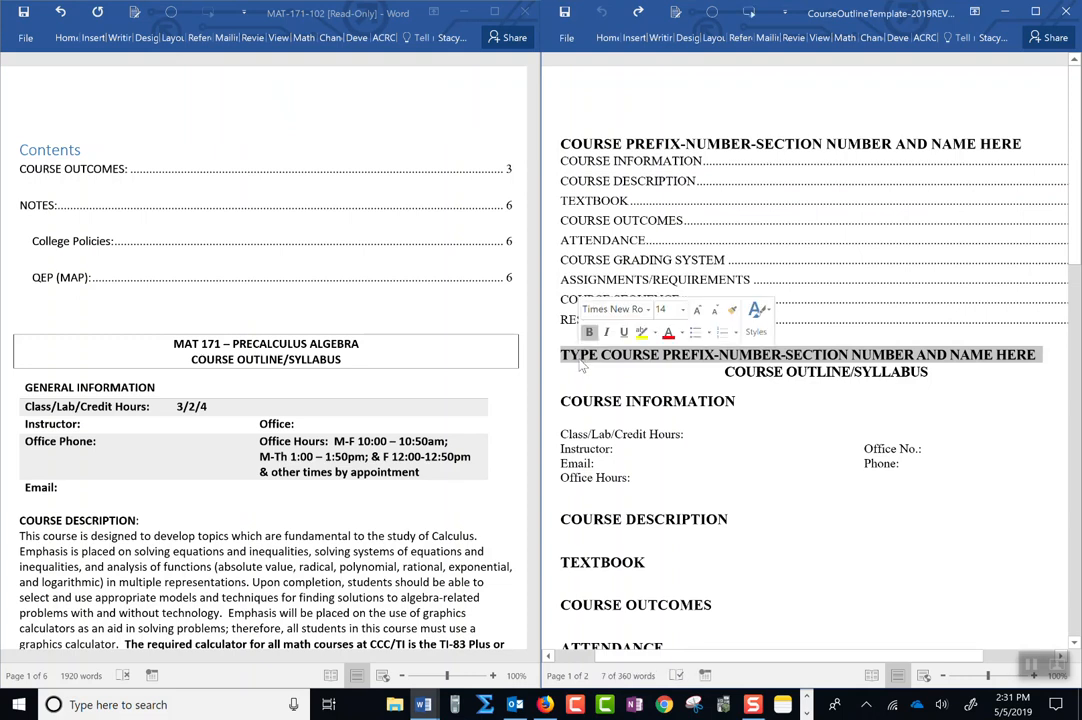
{"action": "type", "text": "MAT 171-9"}
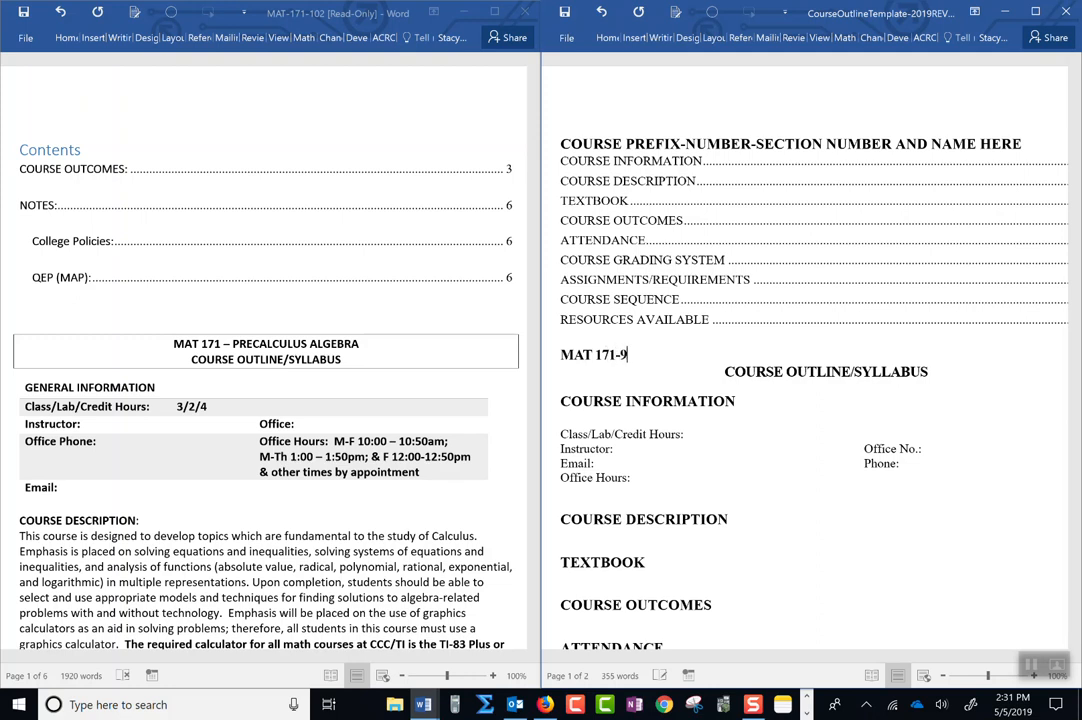
{"action": "type", "text": "00-Precalculus Algebra"}
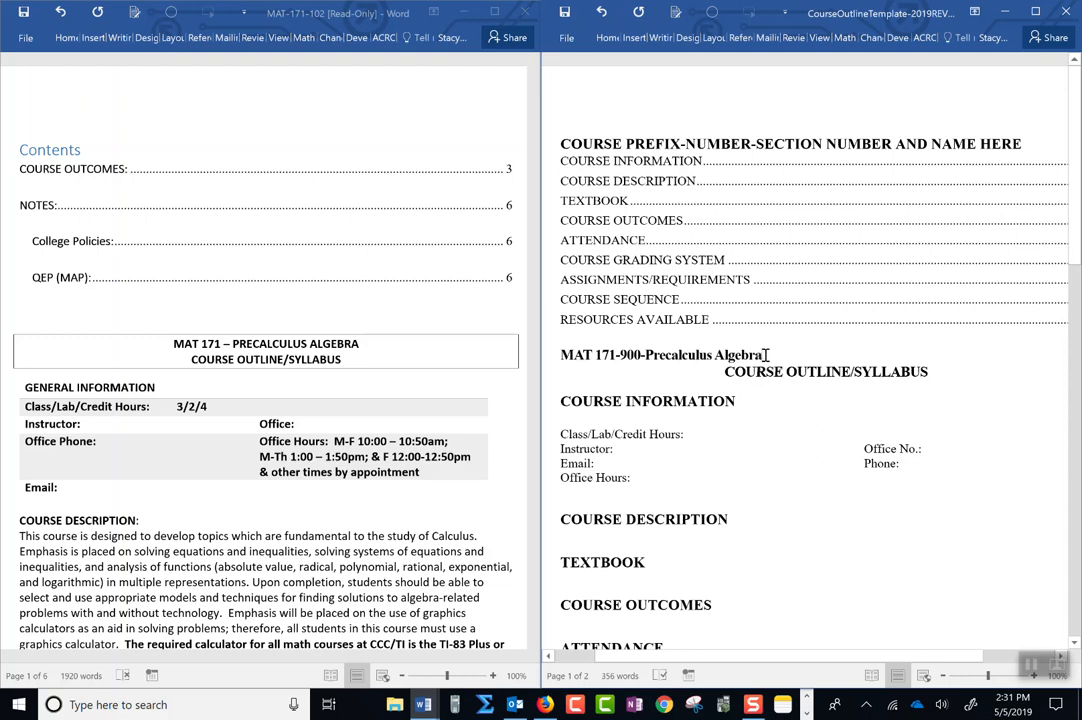
Center the "MAT 171-900-Precalculus Algebra" title line above COURSE OUTLINE/SYLLABUS in the template.
{"action": "left_click_drag", "start_coordinate": [767, 355], "coordinate": [559, 358]}
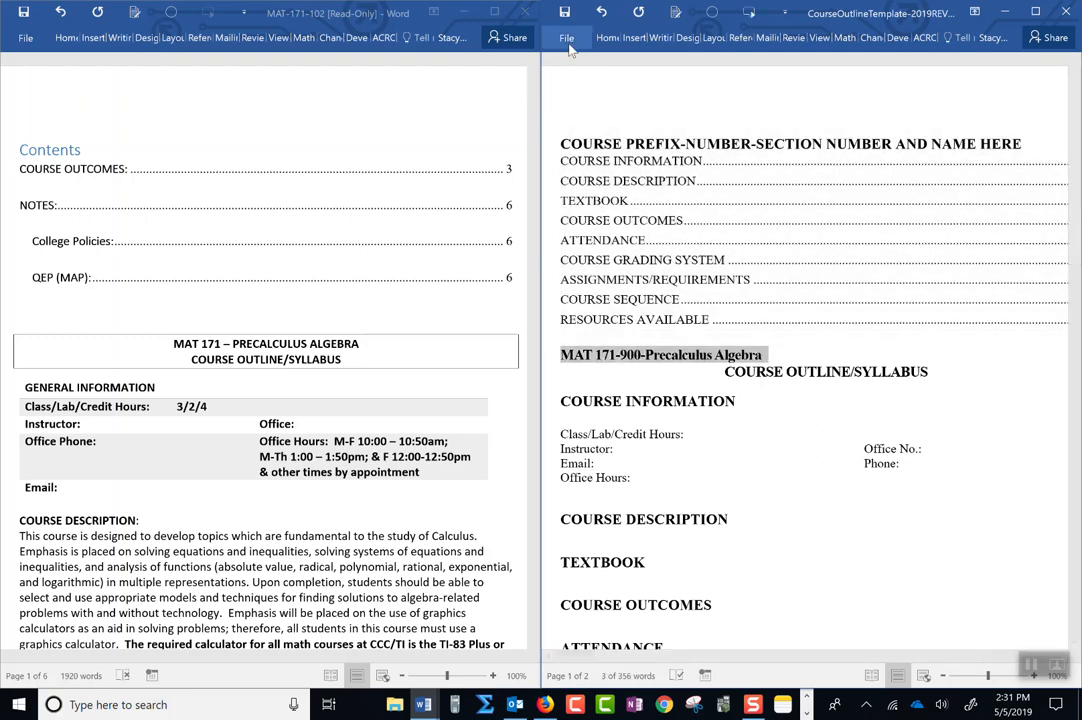
{"action": "left_click", "coordinate": [567, 39]}
{"action": "left_click", "coordinate": [563, 35]}
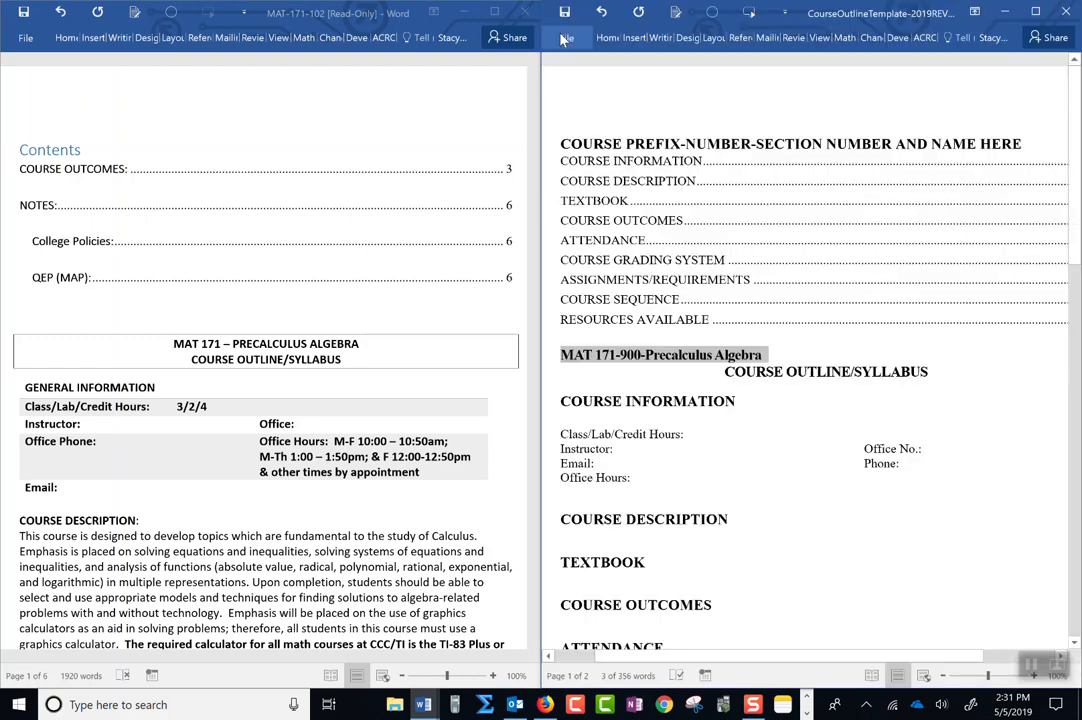
{"action": "left_click", "coordinate": [605, 37]}
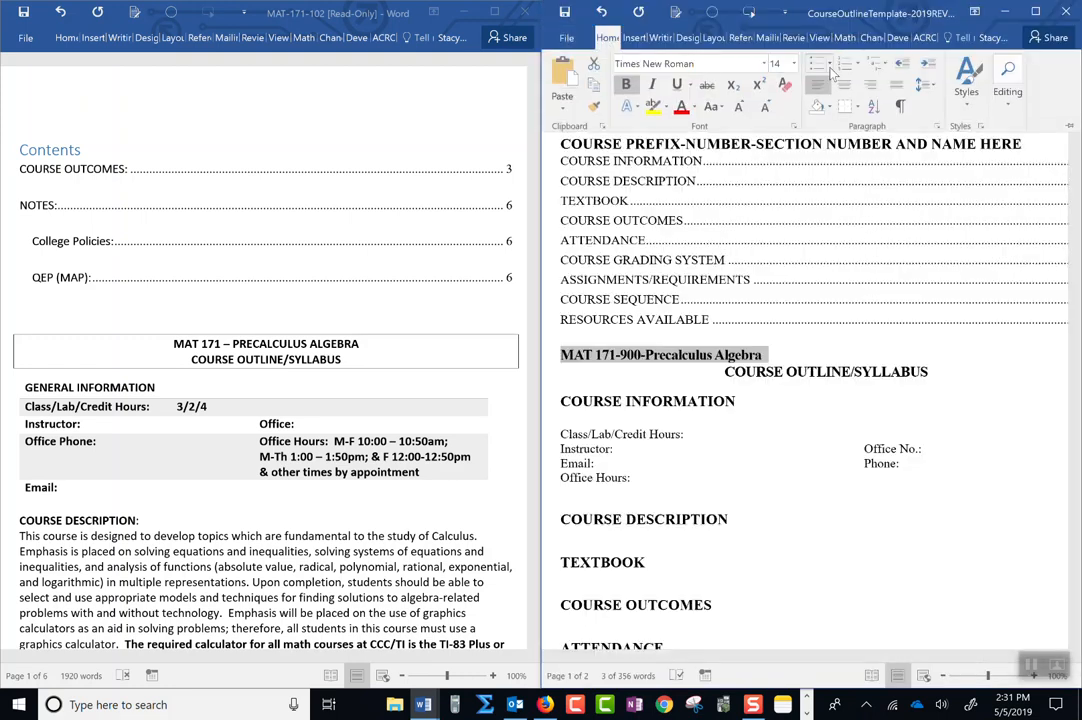
{"action": "left_click", "coordinate": [843, 84]}
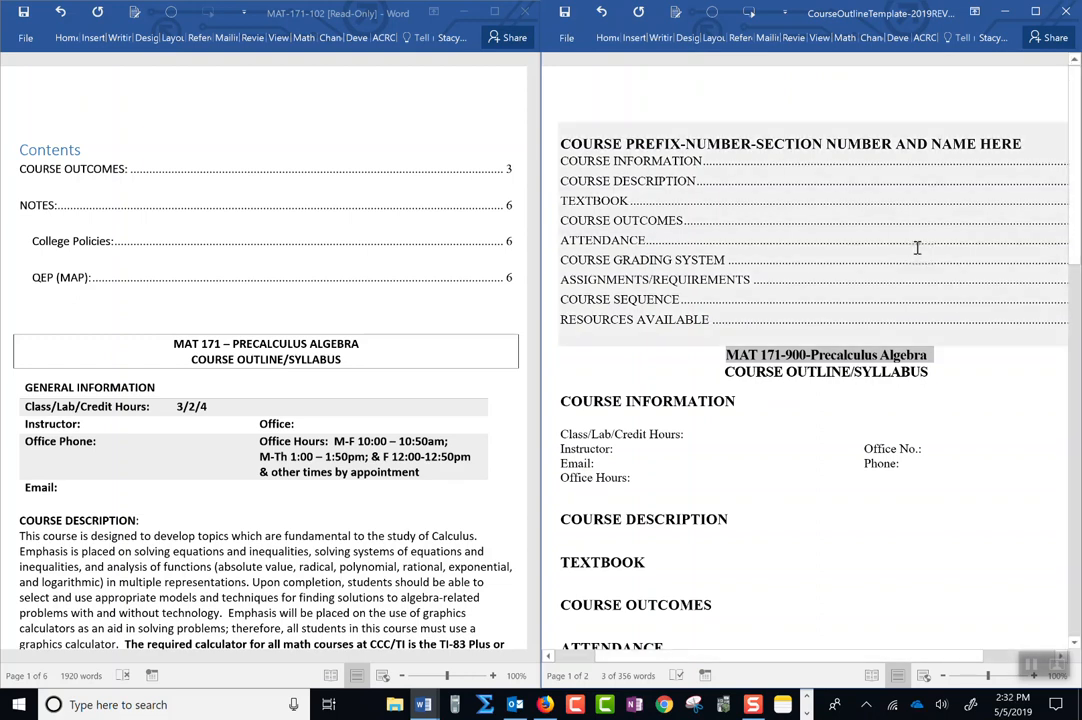
Update the entire table of contents in the course outline template.
{"action": "left_click", "coordinate": [899, 176]}
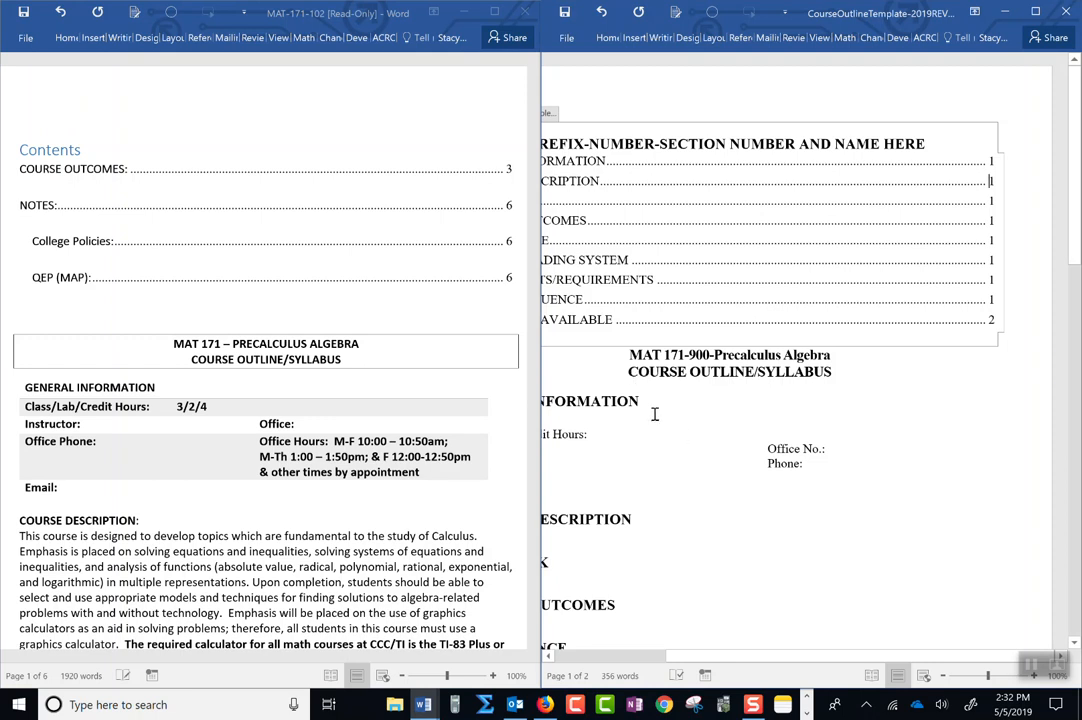
{"action": "left_click", "coordinate": [682, 479]}
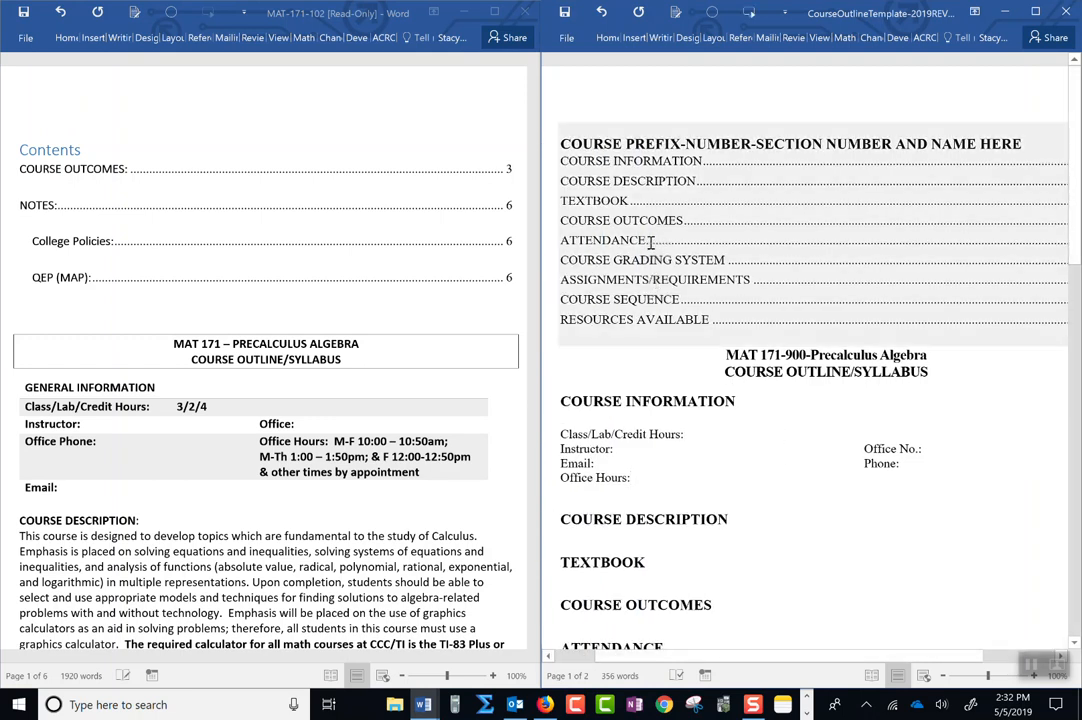
{"action": "left_click", "coordinate": [651, 242]}
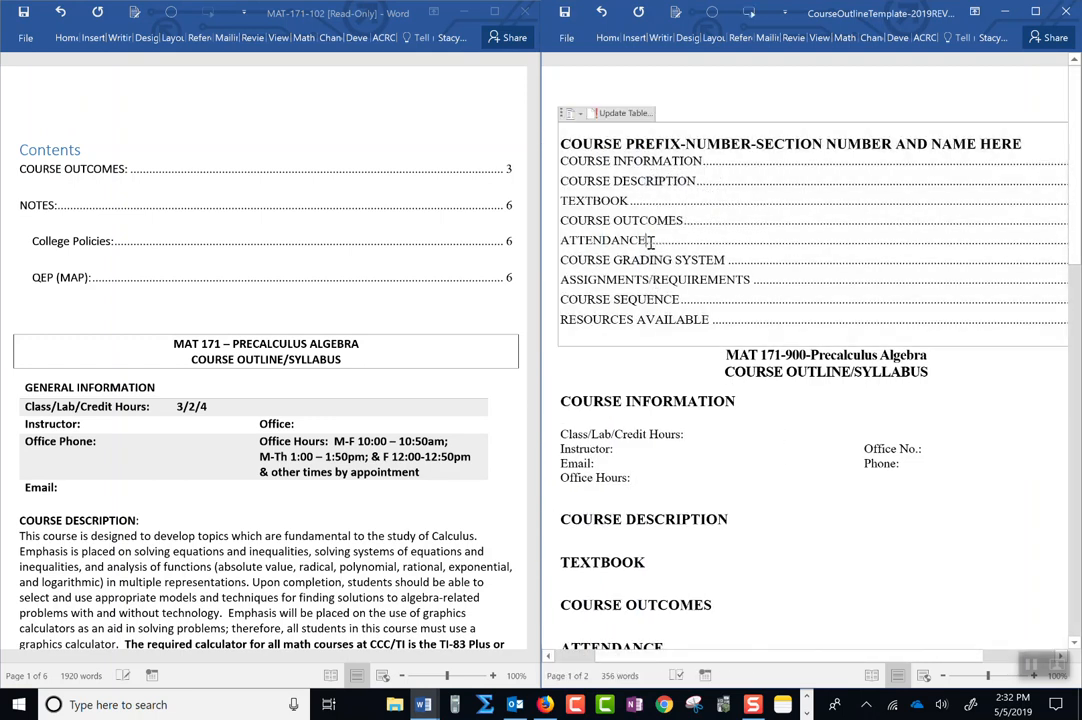
{"action": "left_click", "coordinate": [625, 113]}
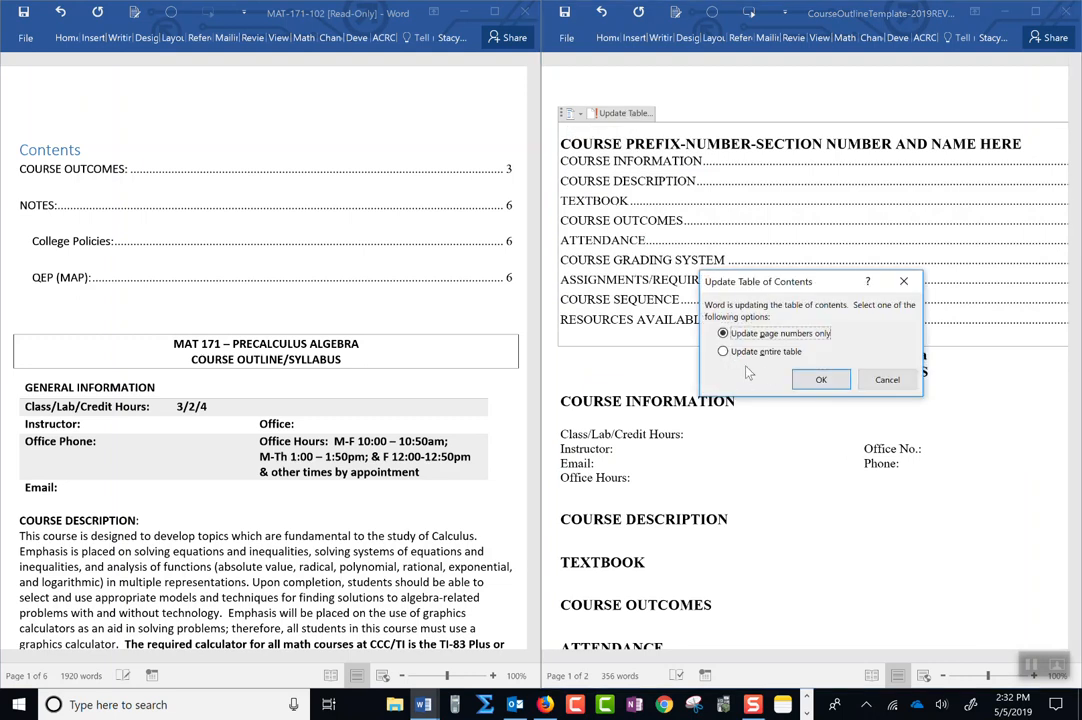
{"action": "left_click", "coordinate": [723, 352]}
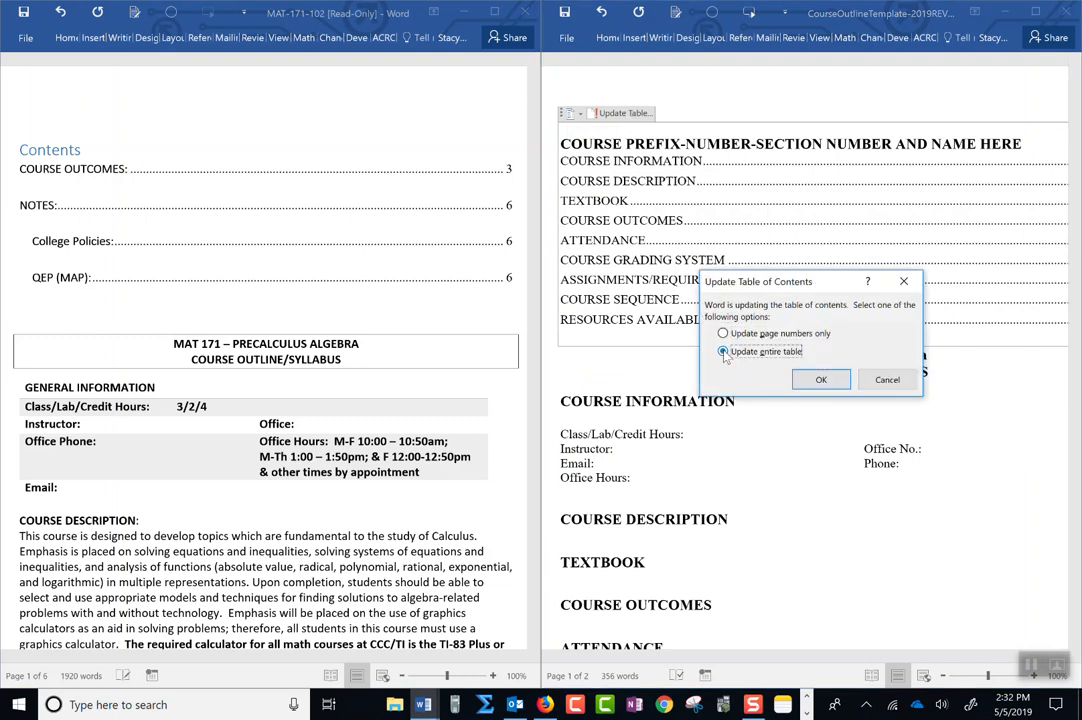
{"action": "left_click", "coordinate": [820, 380]}
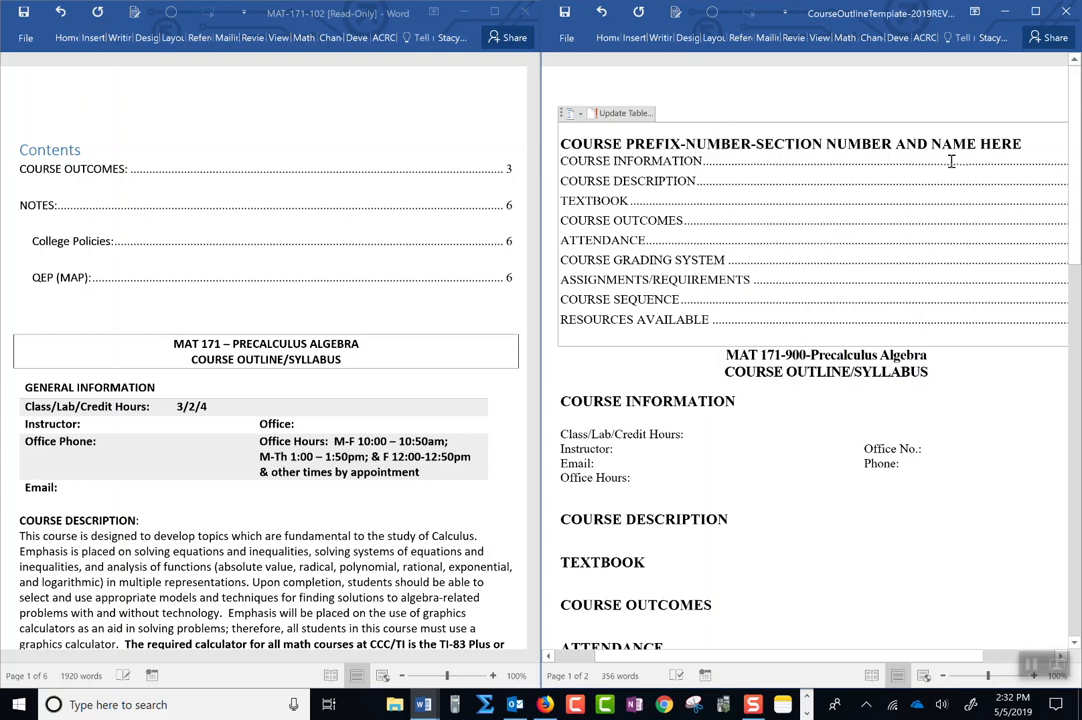
Replace the placeholder heading above the template's table of contents with "MAT 171-900-Precalculus Algebra".
{"action": "left_click_drag", "start_coordinate": [1024, 146], "coordinate": [640, 172]}
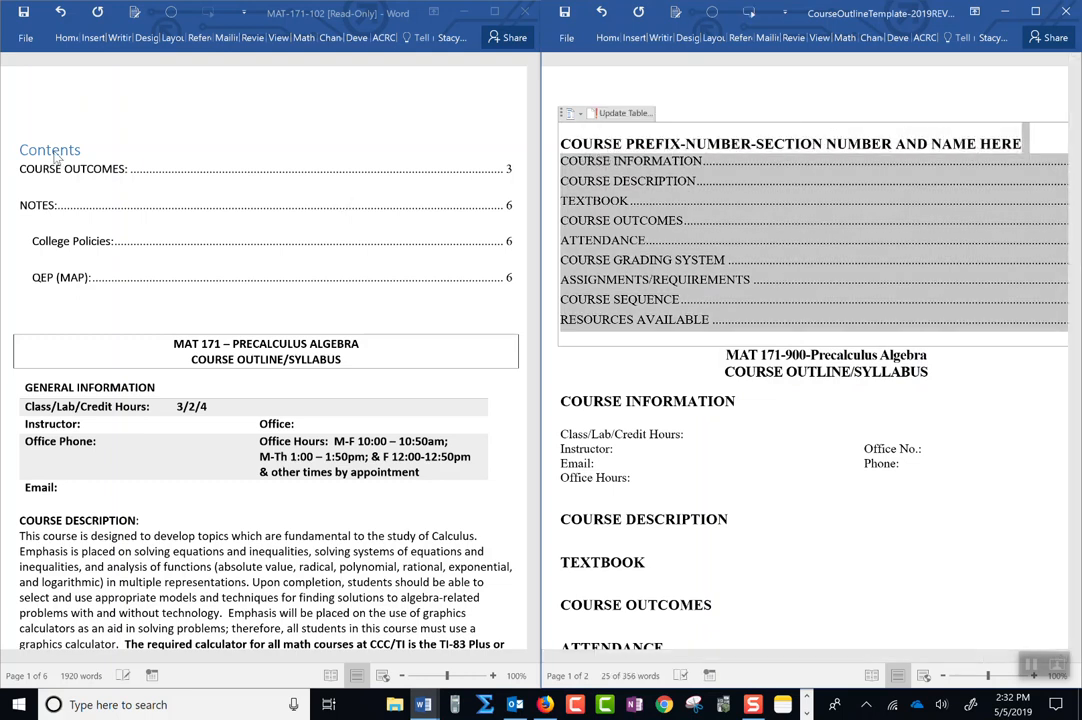
{"action": "left_click", "coordinate": [636, 144]}
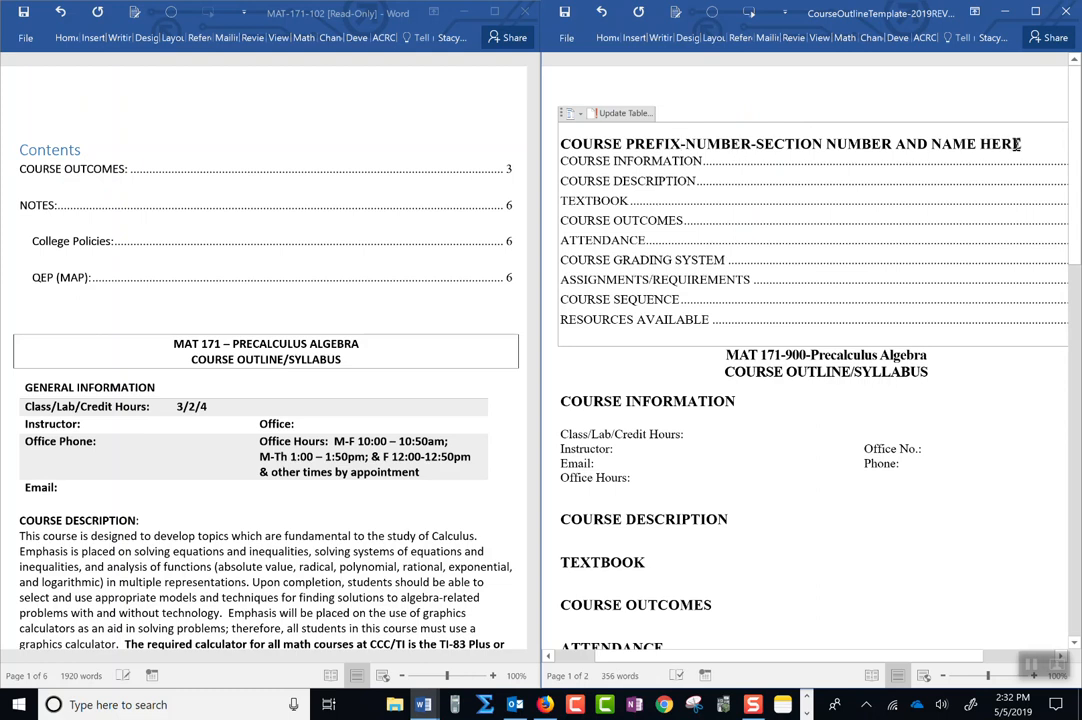
{"action": "left_click_drag", "start_coordinate": [1024, 145], "coordinate": [505, 117]}
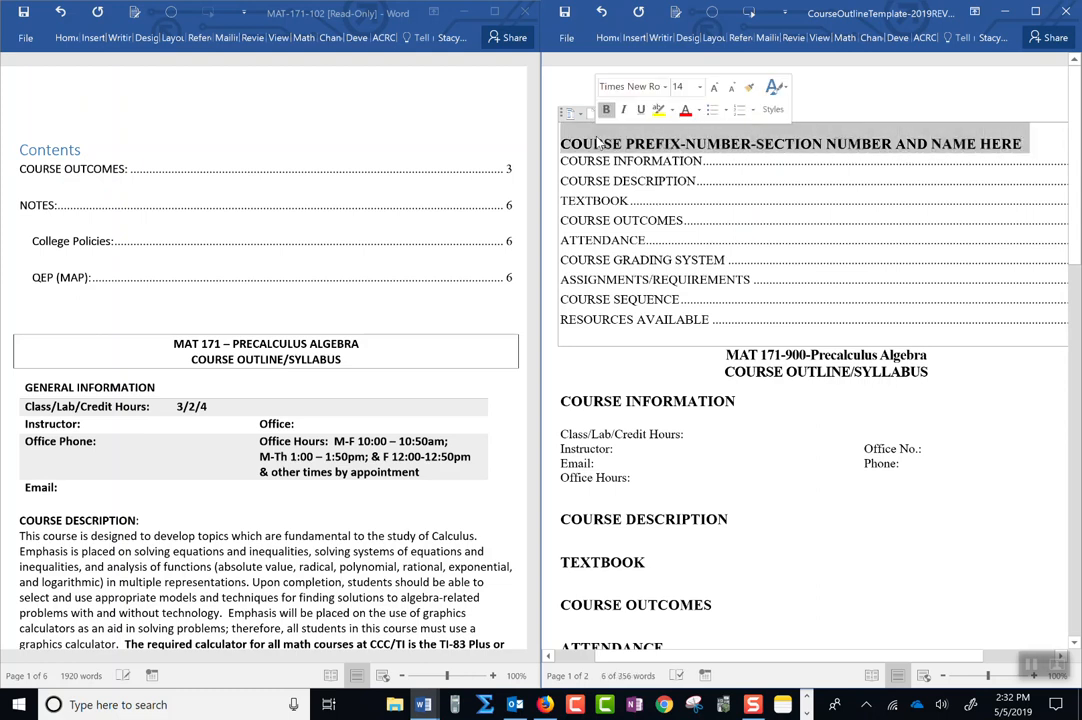
{"action": "type", "text": "MAT 171-900-Precalc"}
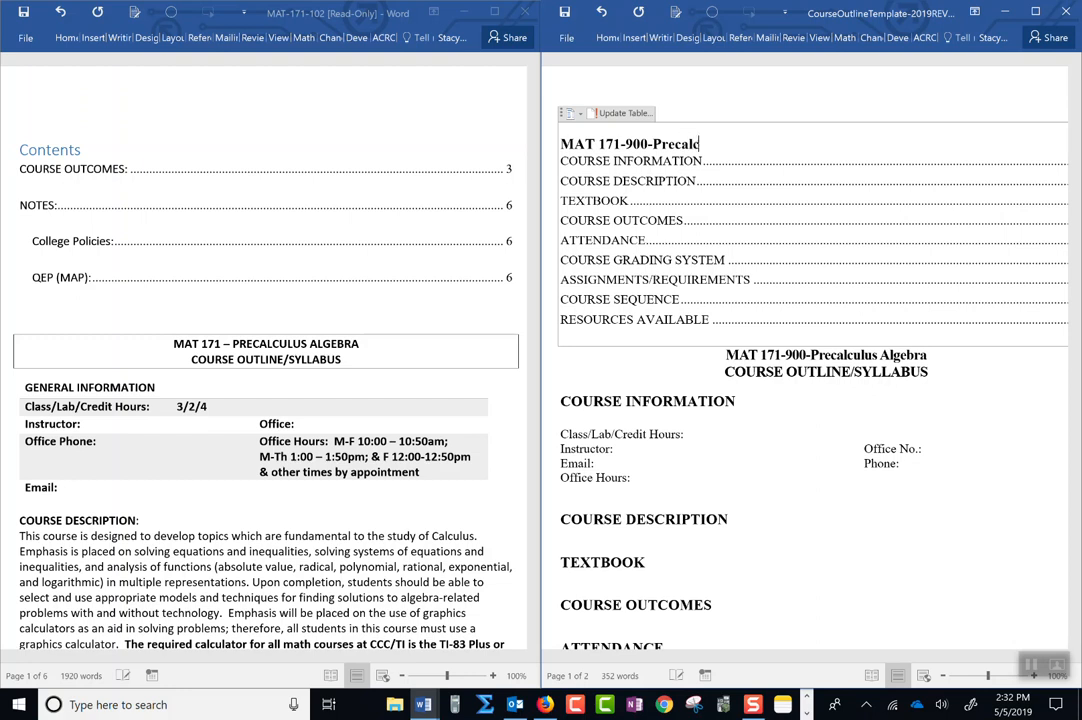
{"action": "type", "text": "ulus Algebra"}
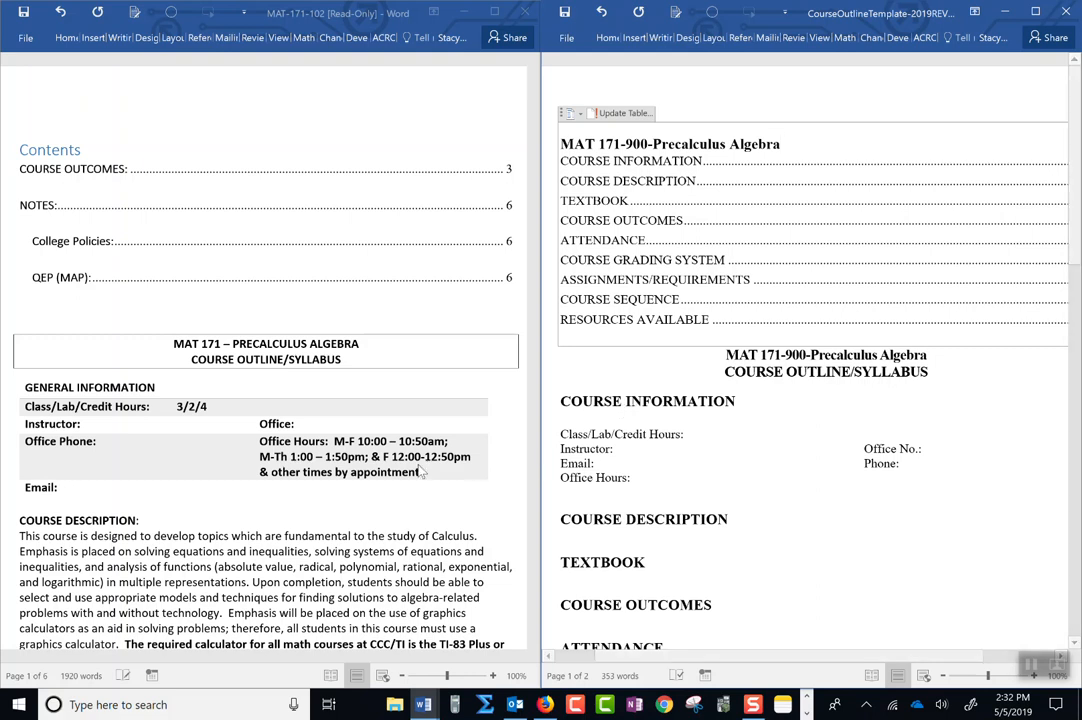
Copy the General Information table rows through Office Hours from the old syllabus over the template's contact lines under COURSE INFORMATION.
{"action": "left_click_drag", "start_coordinate": [428, 478], "coordinate": [63, 402]}
{"action": "key", "text": "ctrl+c"}
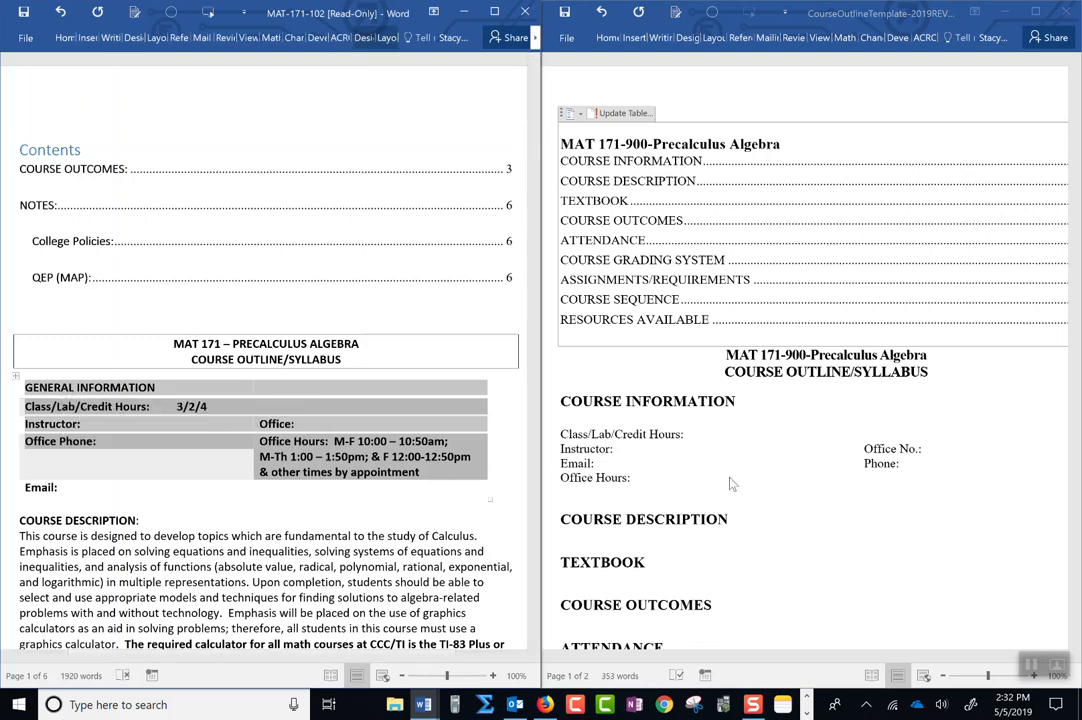
{"action": "left_click_drag", "start_coordinate": [778, 141], "coordinate": [563, 436]}
{"action": "key", "text": "ctrl+v"}
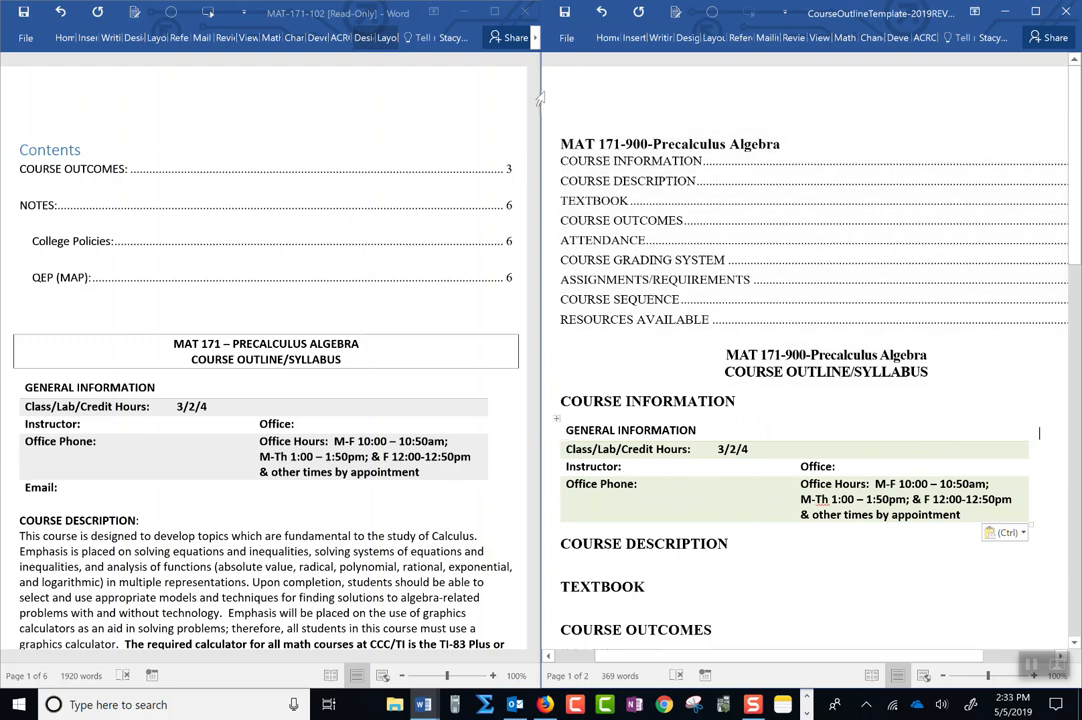
Run an accessibility check on the course outline template.
{"action": "left_click", "coordinate": [569, 39]}
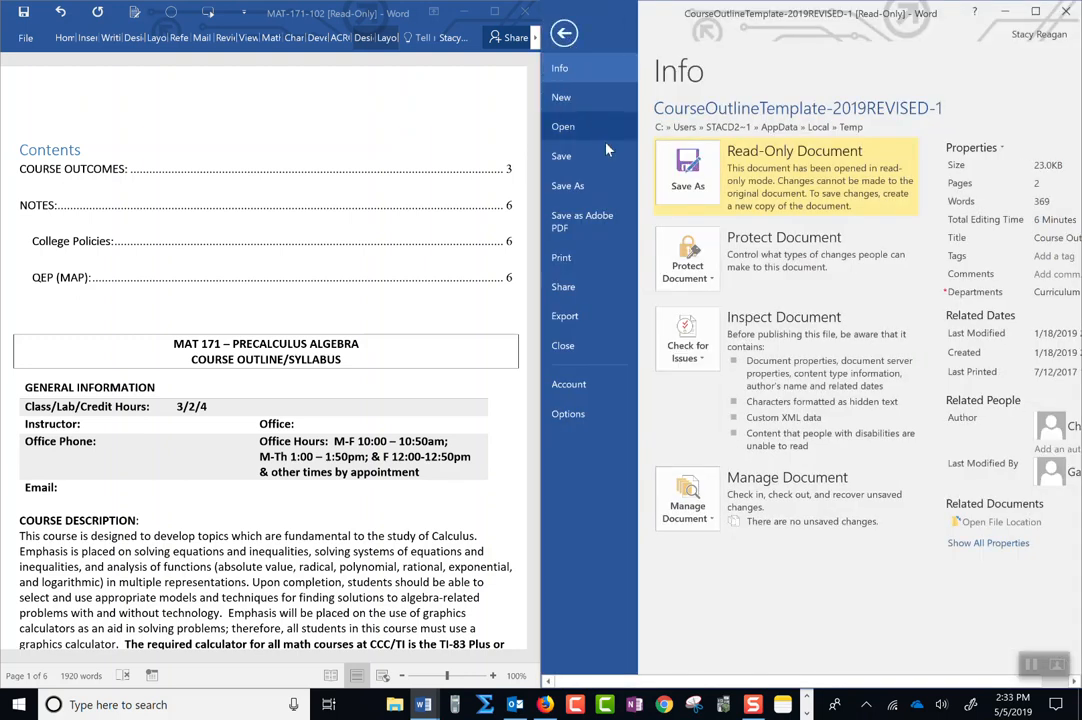
{"action": "left_click", "coordinate": [690, 342]}
{"action": "left_click", "coordinate": [712, 432]}
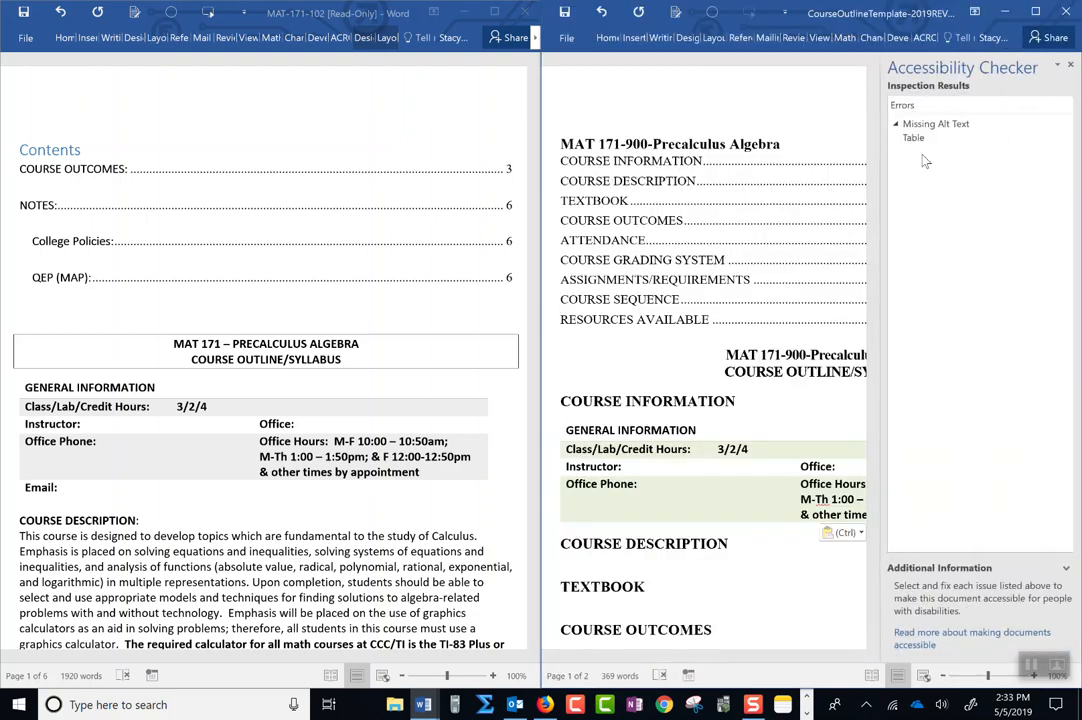
Go to the table flagged for missing alt text and add an alt text description identifying it as the course information table.
{"action": "left_click", "coordinate": [914, 138]}
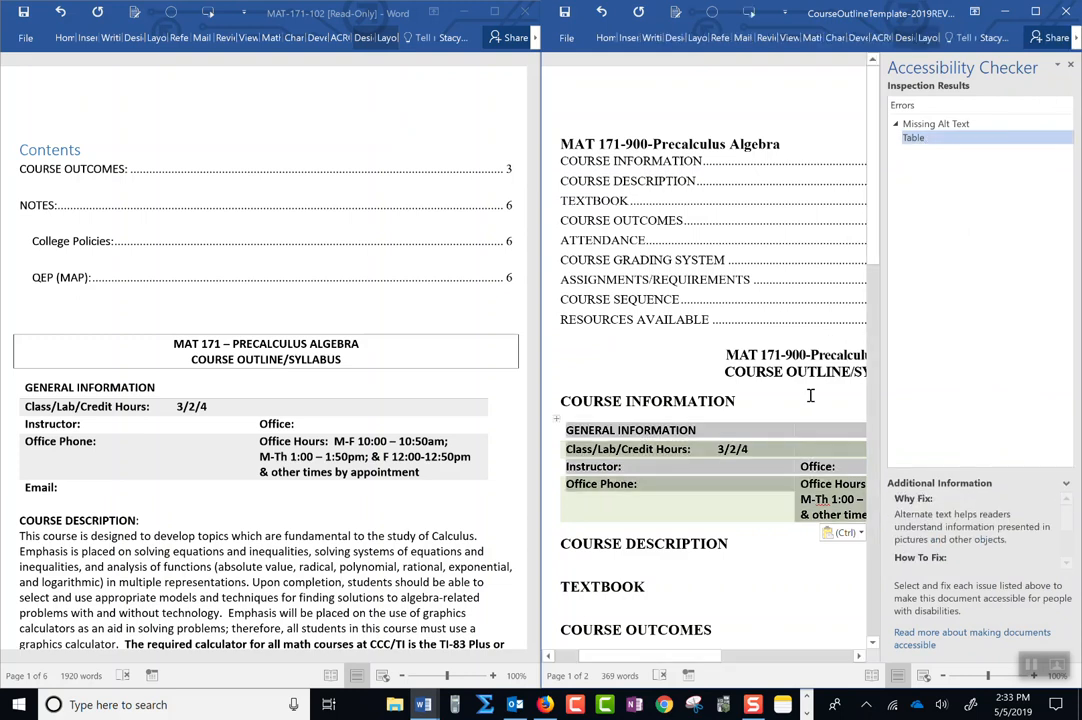
{"action": "right_click", "coordinate": [771, 472]}
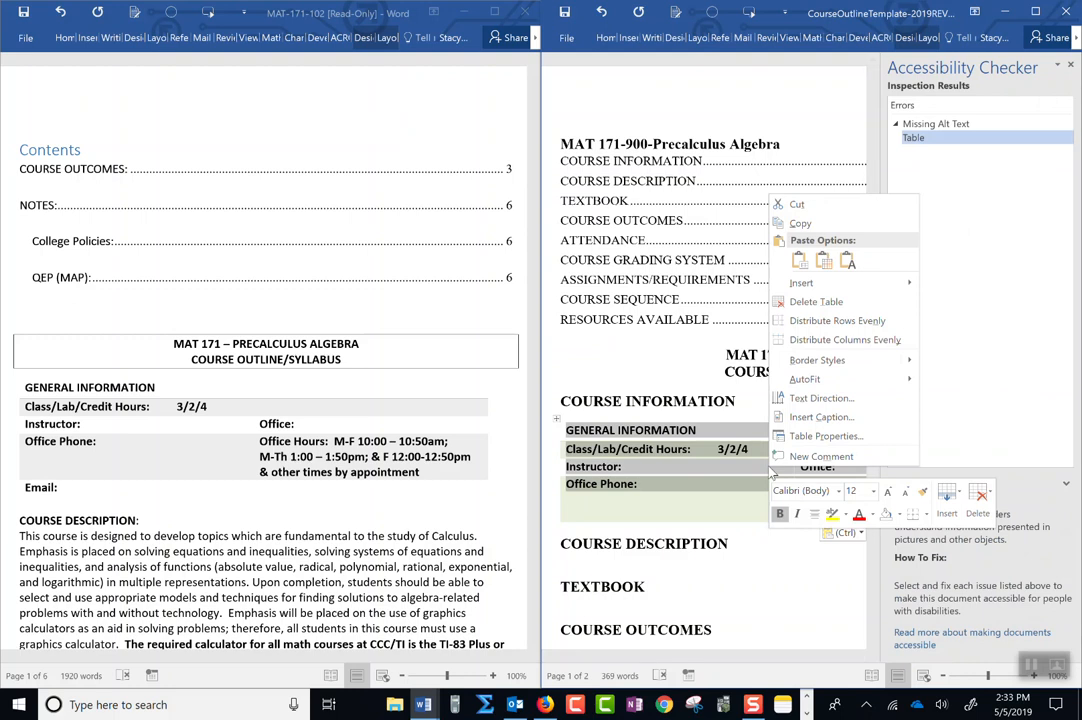
{"action": "left_click", "coordinate": [806, 437]}
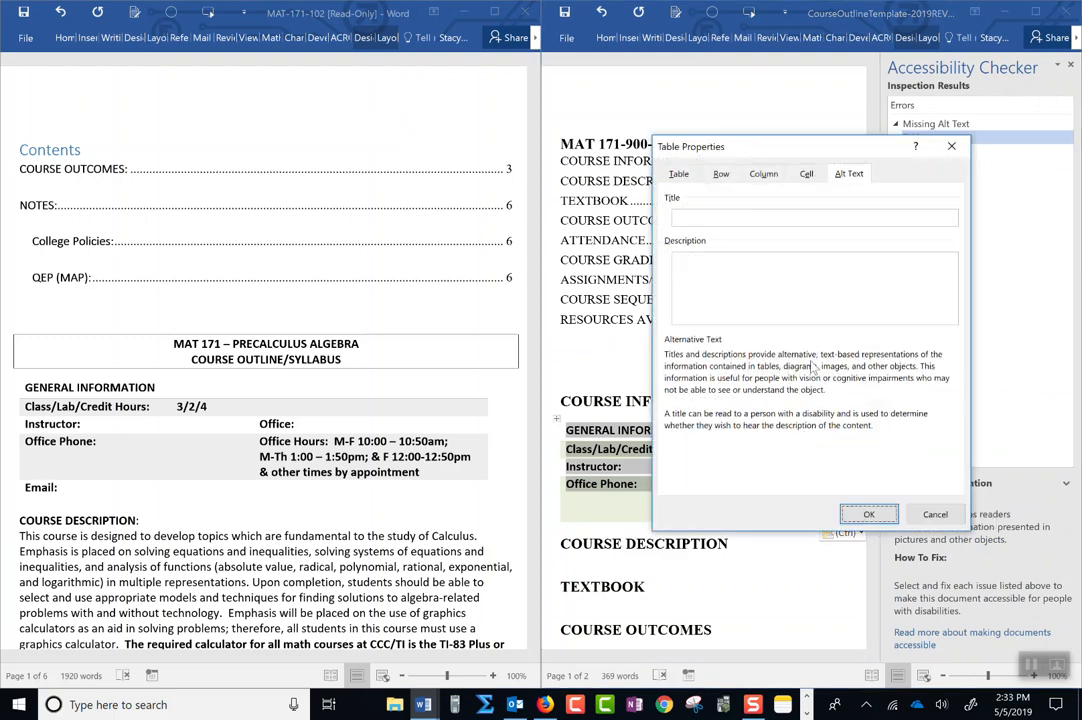
{"action": "left_click", "coordinate": [790, 282]}
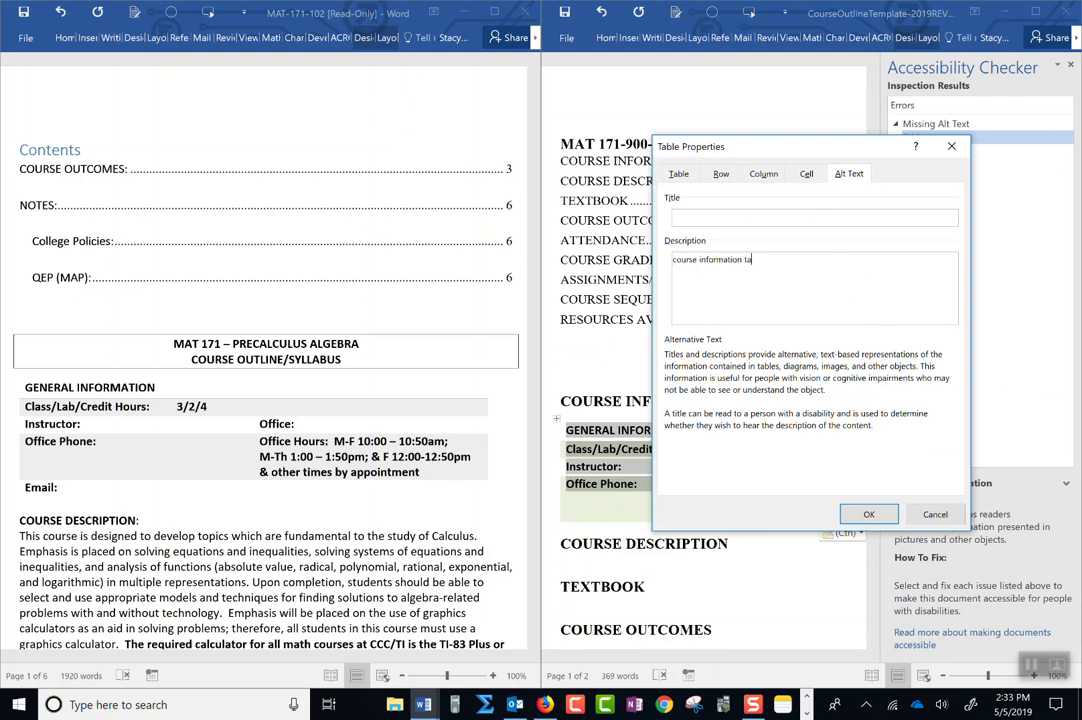
{"action": "left_click", "coordinate": [868, 514]}
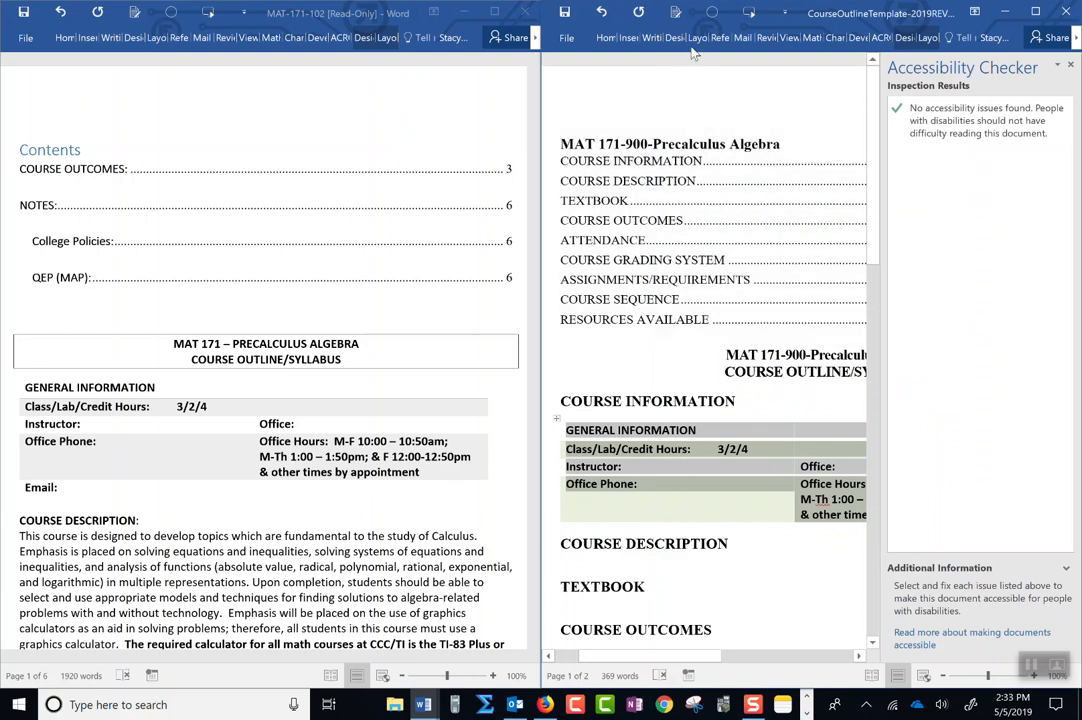
Look through the General Information table's layout settings and its header row, first column and banding style options.
{"action": "left_click", "coordinate": [698, 38]}
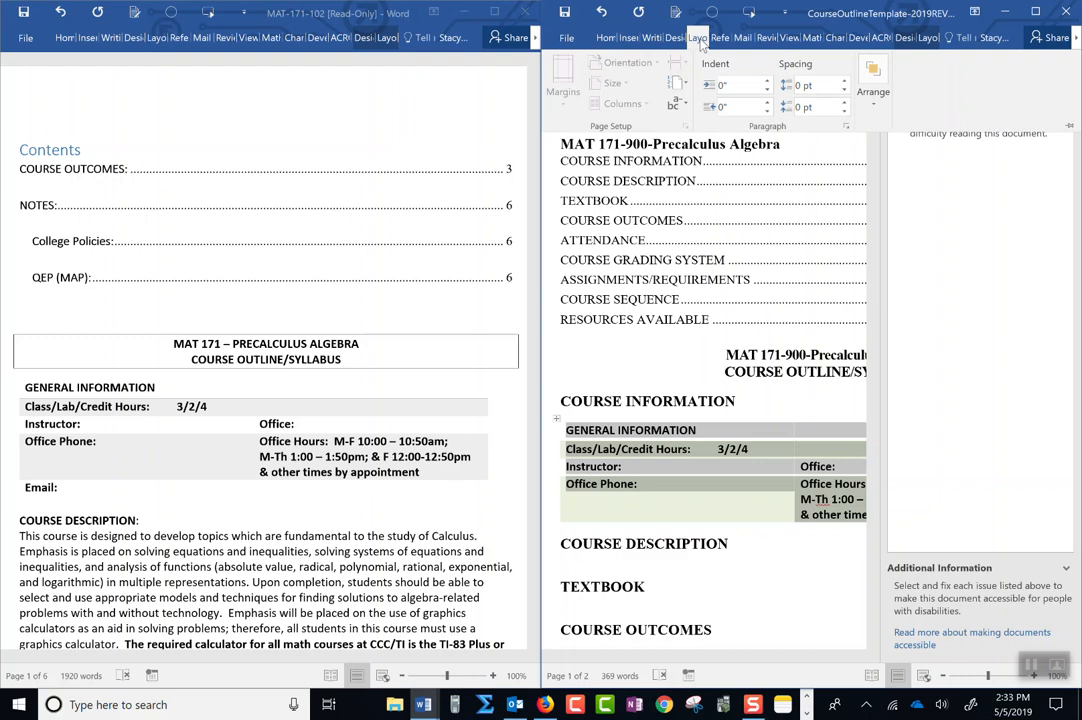
{"action": "left_click", "coordinate": [681, 38]}
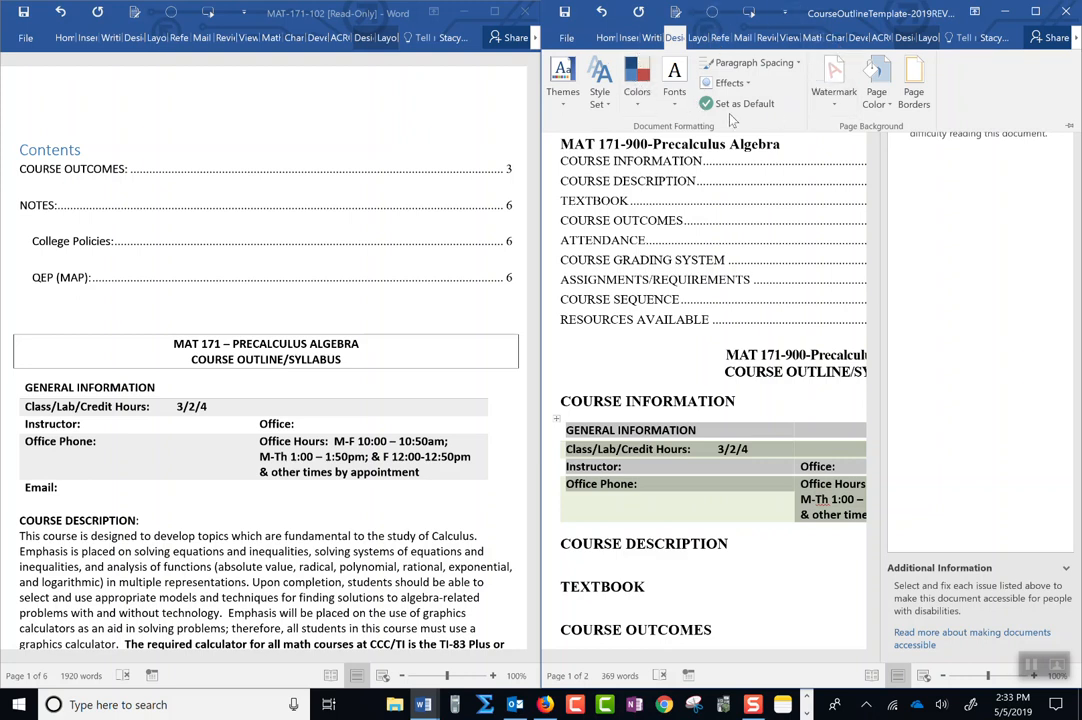
{"action": "left_click", "coordinate": [927, 38]}
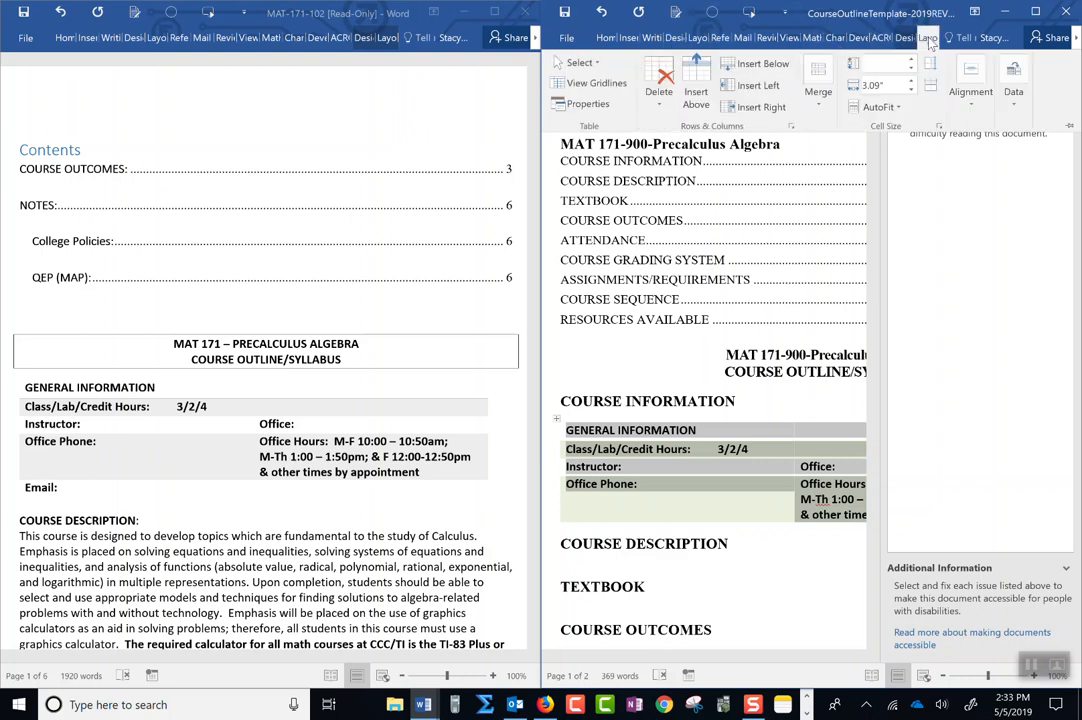
{"action": "left_click", "coordinate": [904, 38]}
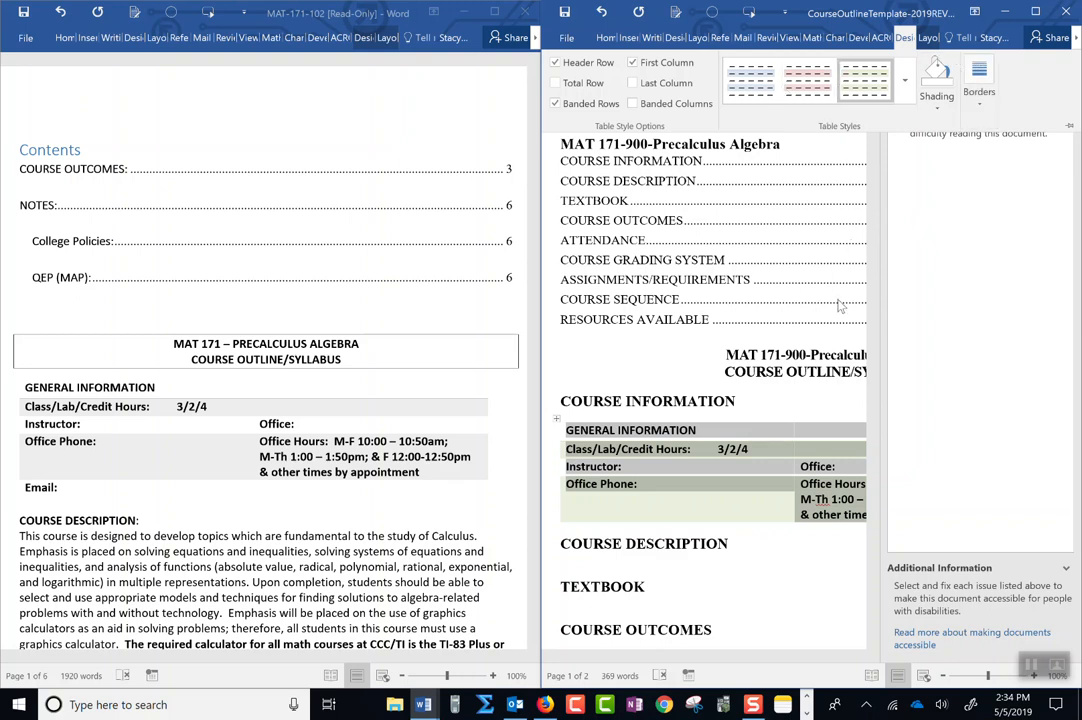
{"action": "left_click", "coordinate": [945, 305]}
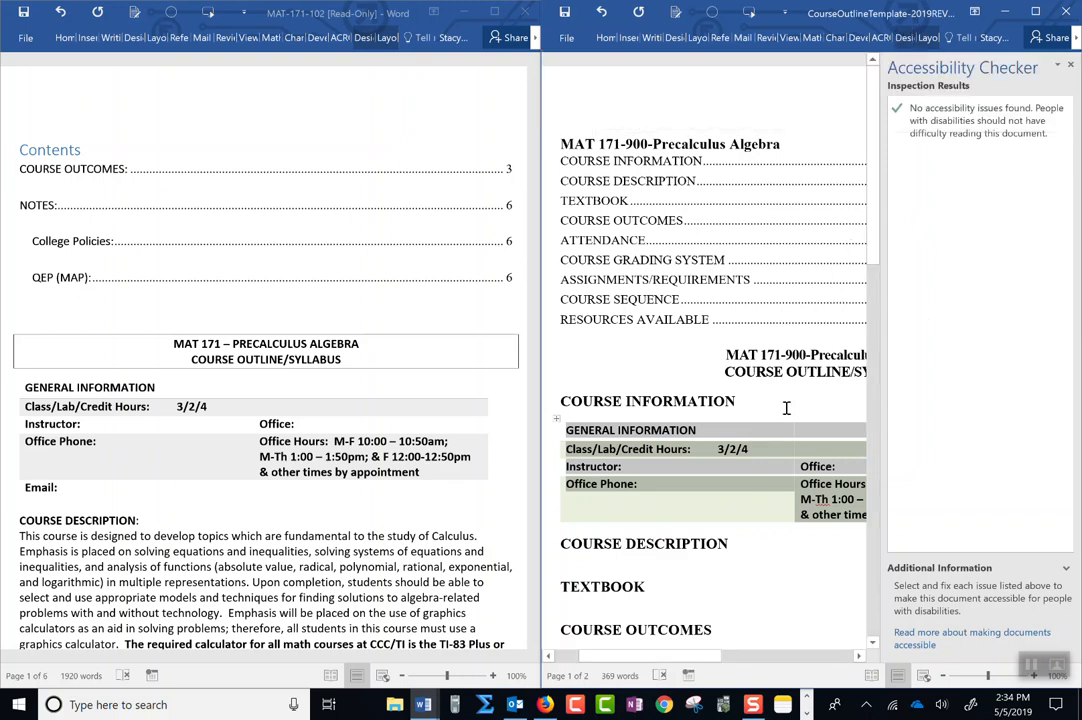
Copy the full course description paragraph from the old syllabus onto a new line under the template's COURSE DESCRIPTION heading.
{"action": "left_click", "coordinate": [20, 535]}
{"action": "mouse_move", "coordinate": [20, 535]}
{"action": "left_mouse_down"}
{"action": "mouse_move", "coordinate": [100, 582]}
{"action": "mouse_move", "coordinate": [240, 597]}
{"action": "mouse_move", "coordinate": [220, 612]}
{"action": "mouse_move", "coordinate": [300, 645]}
{"action": "mouse_move", "coordinate": [331, 548]}
{"action": "mouse_move", "coordinate": [488, 550]}
{"action": "left_mouse_up"}
{"action": "key", "text": "ctrl+c"}
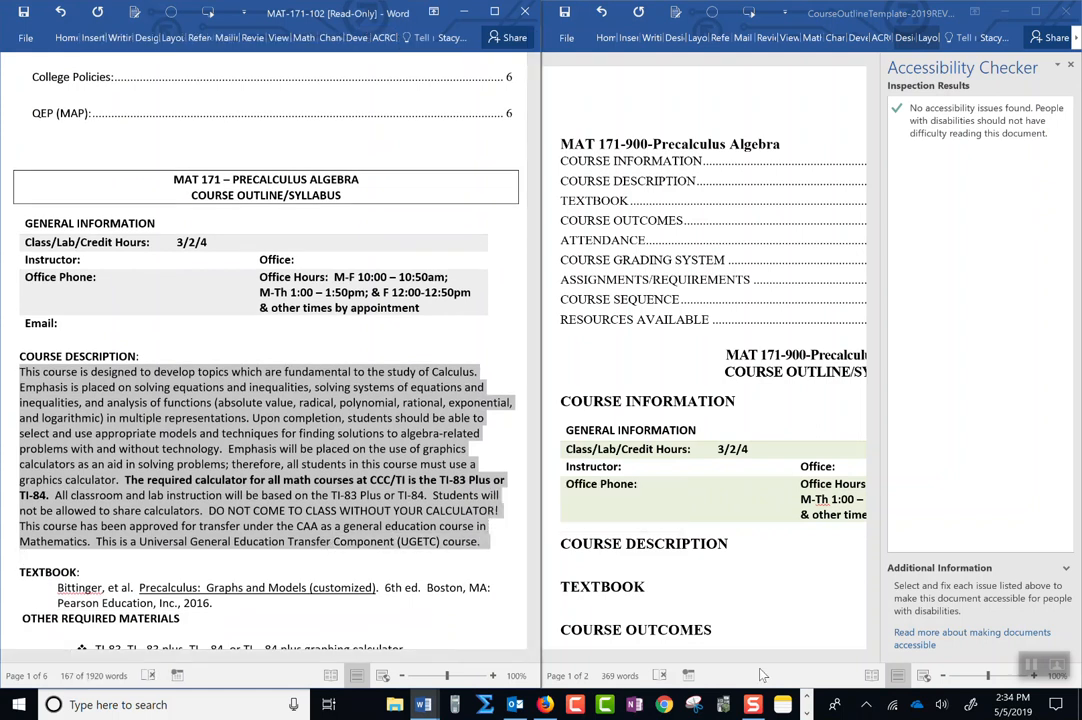
{"action": "left_click", "coordinate": [650, 562]}
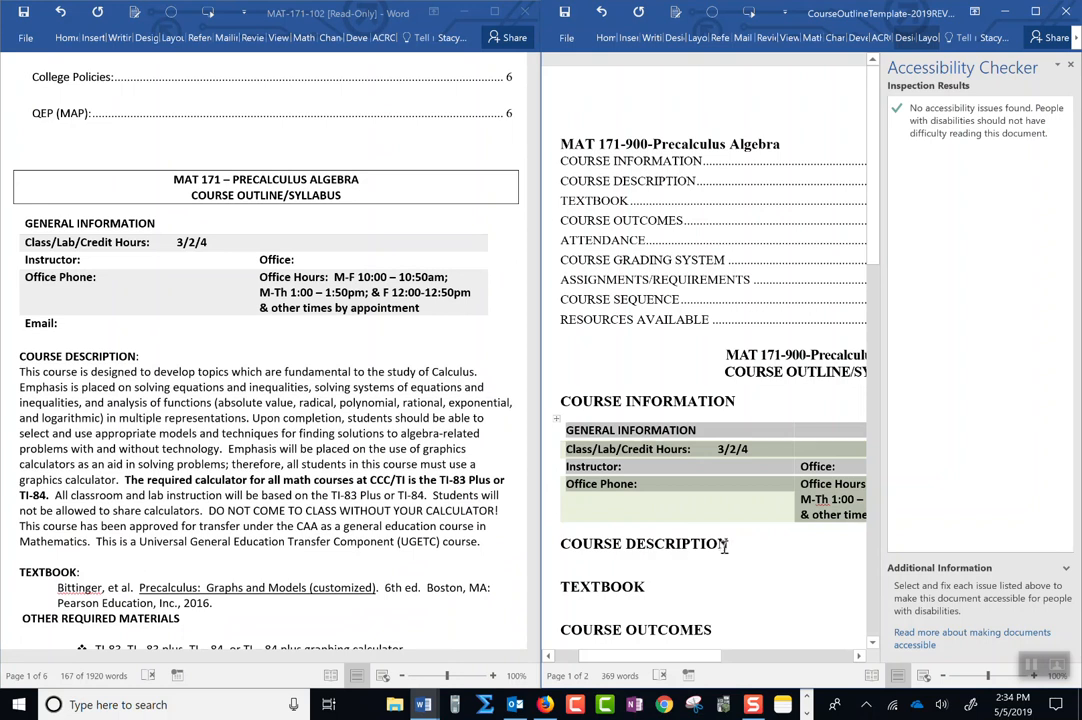
{"action": "left_click", "coordinate": [737, 548]}
{"action": "key", "text": "Return"}
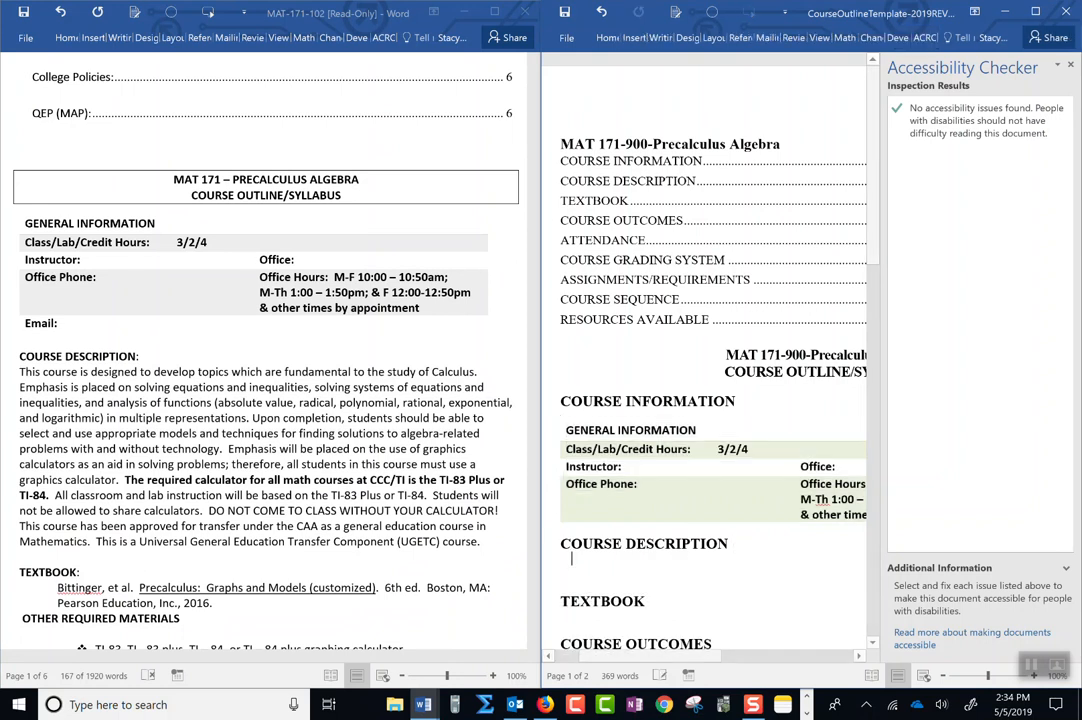
{"action": "key", "text": "ctrl+v"}
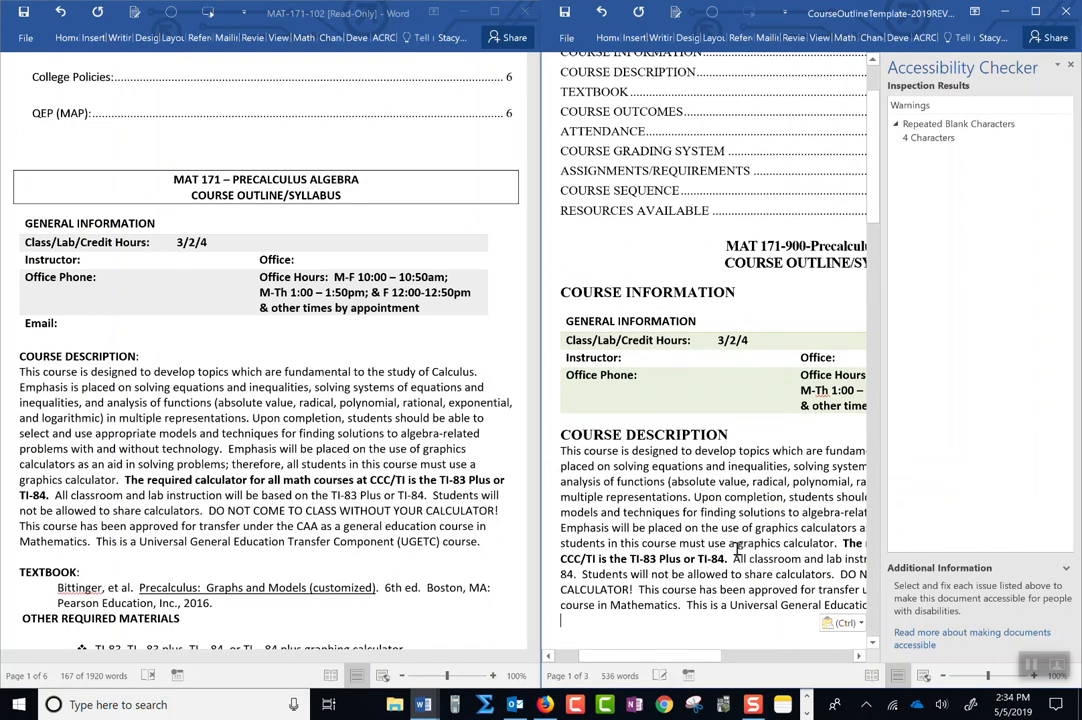
Delete the repeated blank characters flagged by the accessibility check at the end of the pasted course description.
{"action": "left_click", "coordinate": [954, 144]}
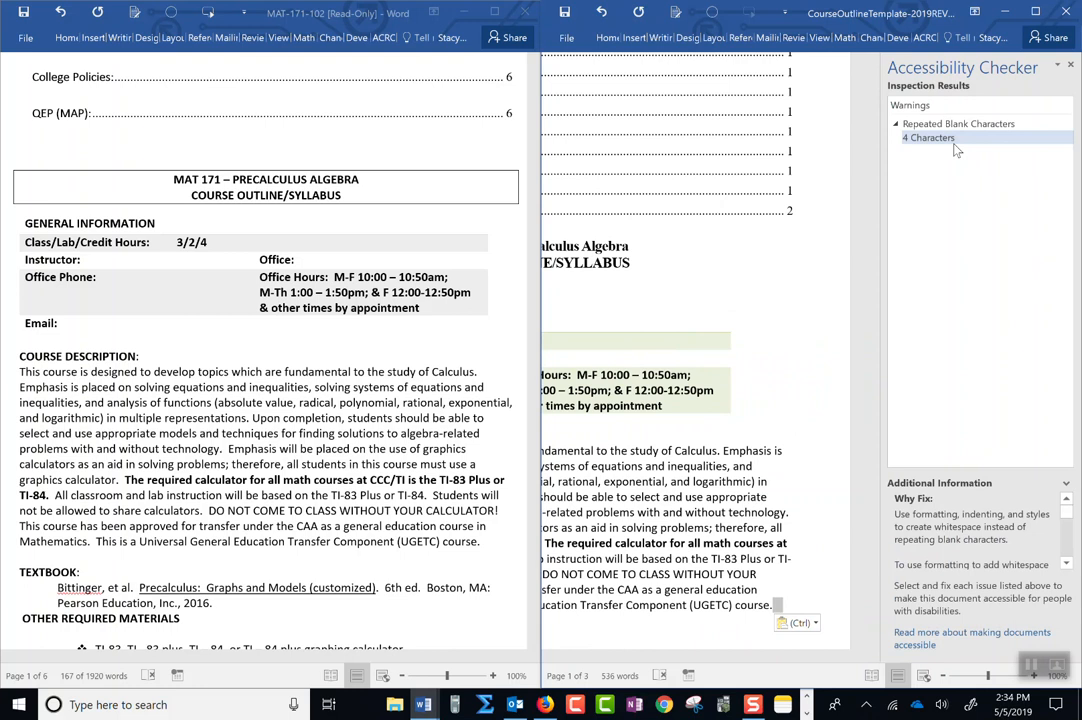
{"action": "key", "text": "Delete"}
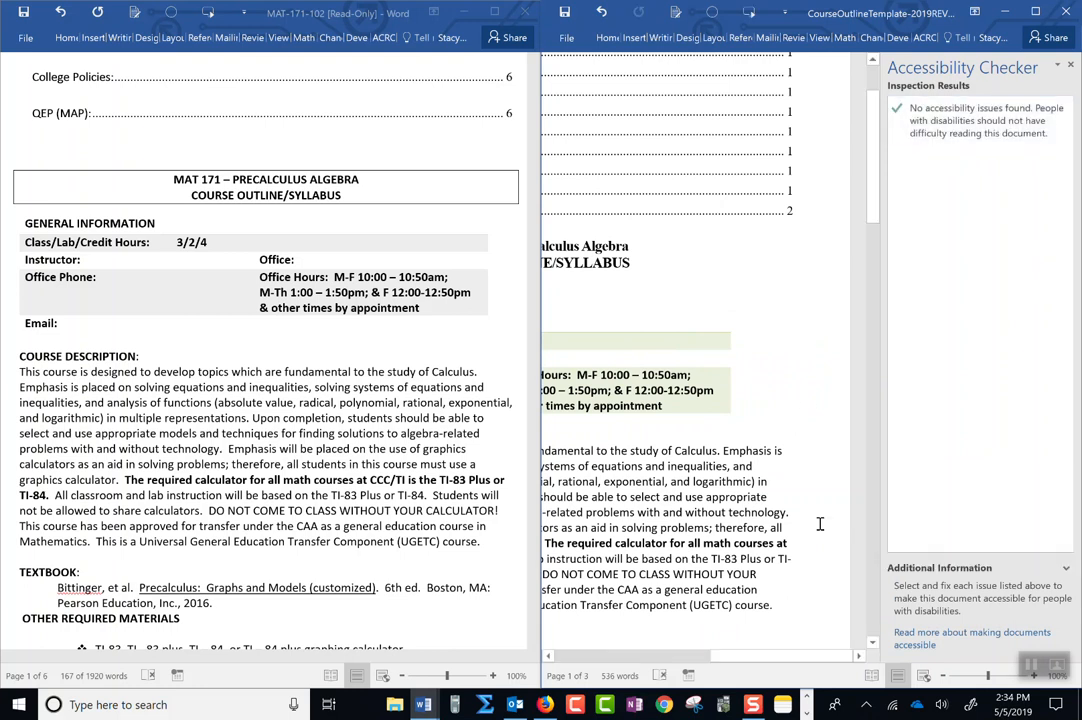
{"action": "left_click_drag", "start_coordinate": [782, 658], "coordinate": [628, 662]}
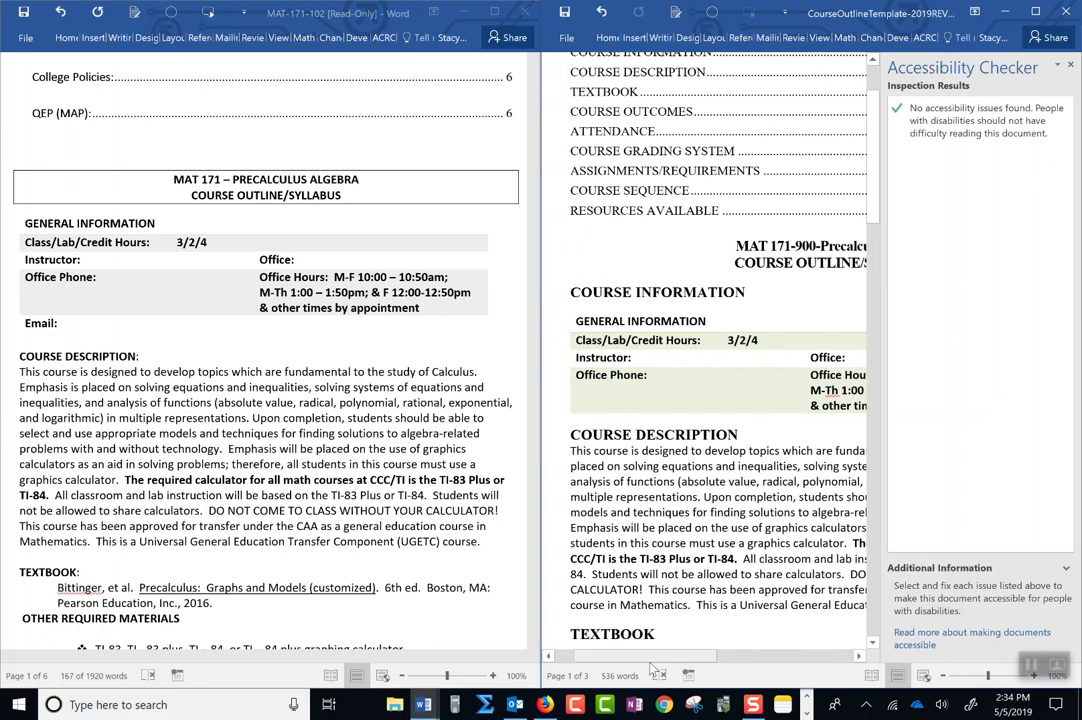
Copy the "Precalculus: Graphs and Models (customized)" textbook citation from the old syllabus under the template's TEXTBOOK heading.
{"action": "left_click_drag", "start_coordinate": [873, 228], "coordinate": [873, 285]}
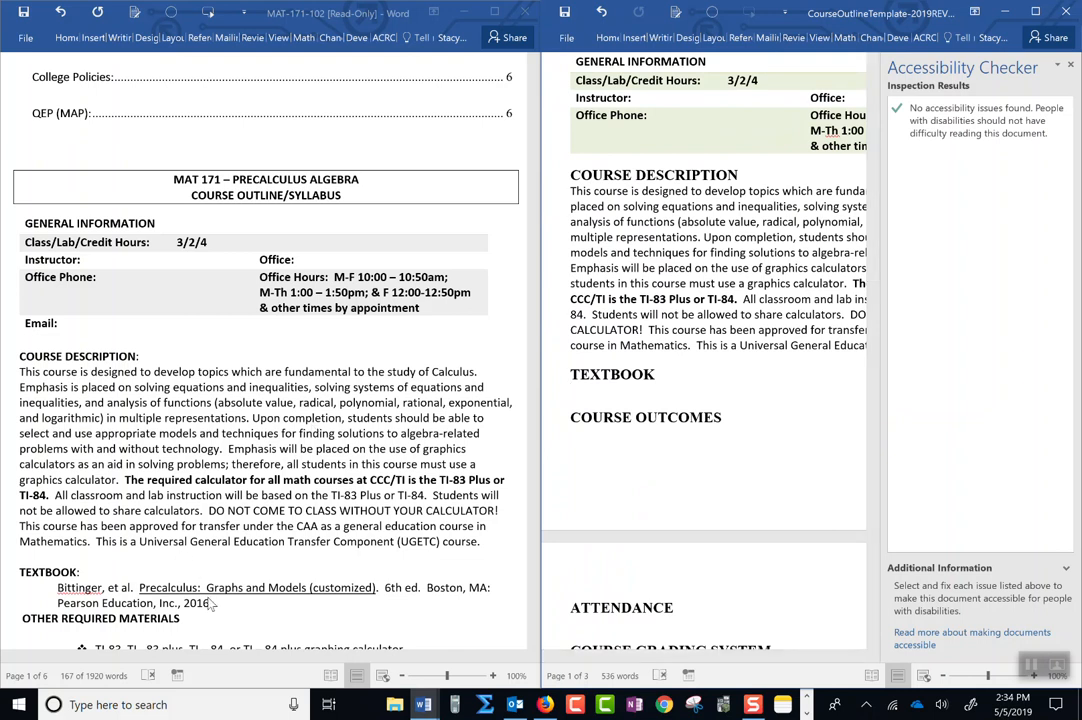
{"action": "left_click_drag", "start_coordinate": [213, 603], "coordinate": [75, 591]}
{"action": "key", "text": "ctrl+c"}
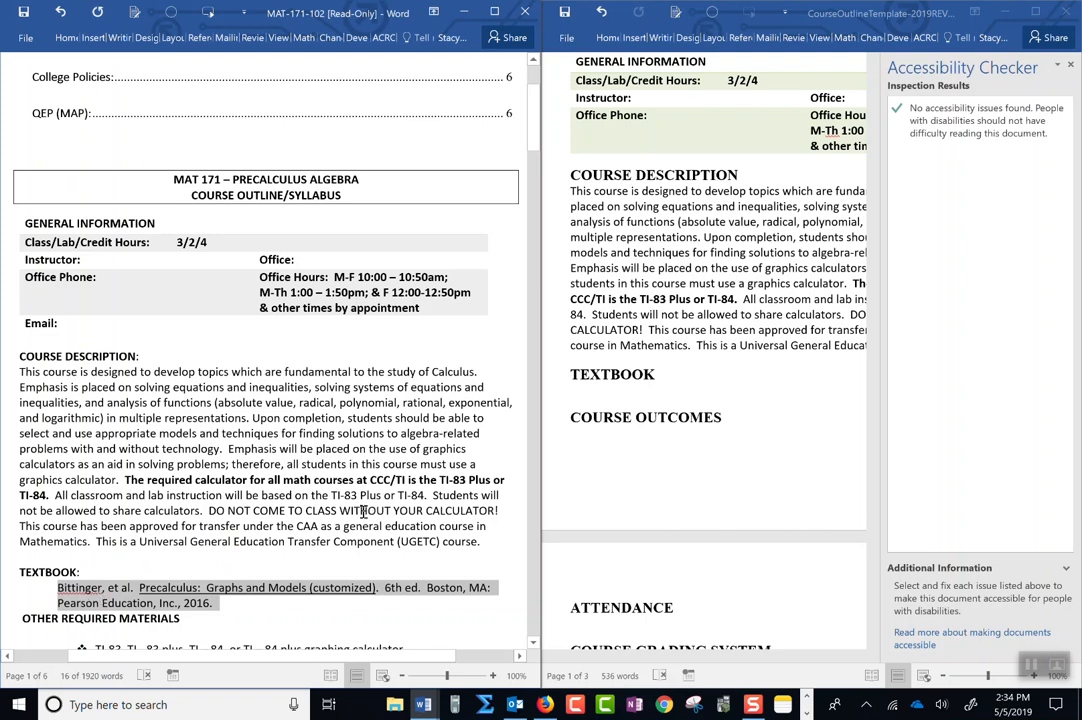
{"action": "left_click", "coordinate": [585, 391]}
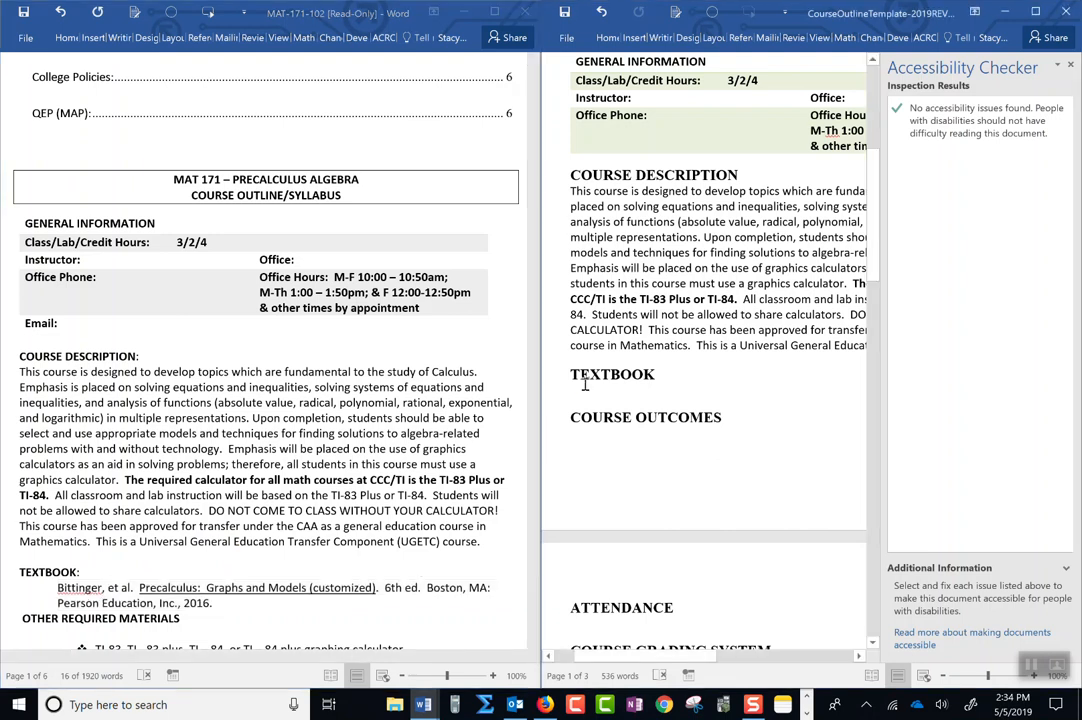
{"action": "key", "text": "ctrl+v"}
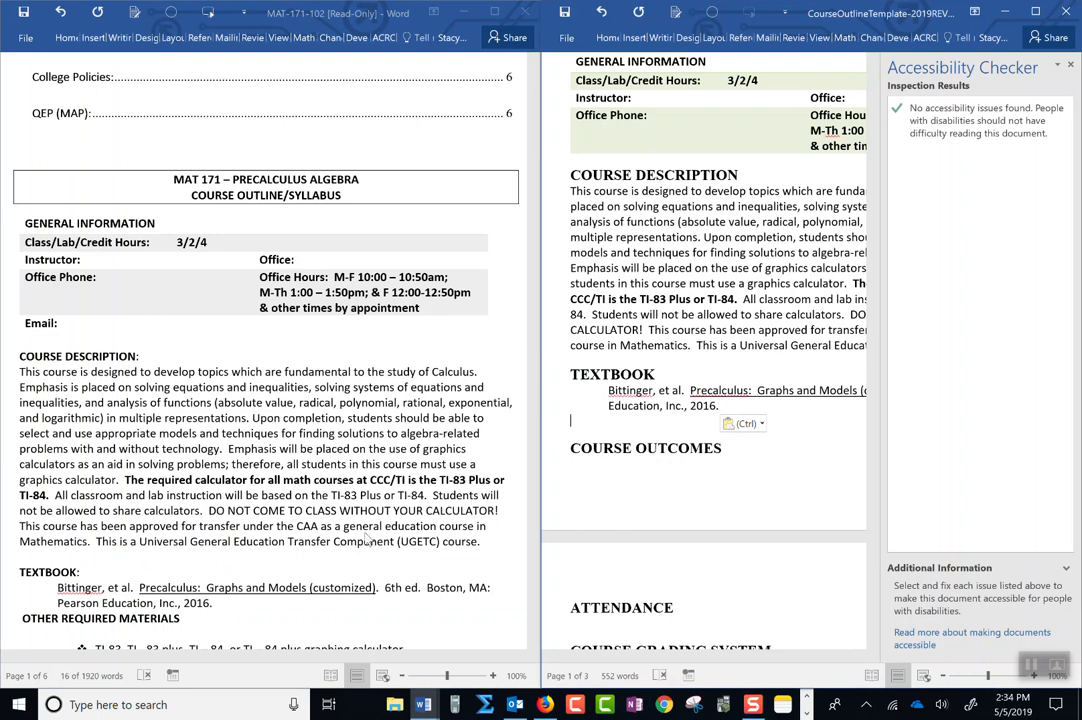
Copy the bulleted course outcomes list from the old syllabus under the template's COURSE OUTCOMES heading.
{"action": "scroll", "coordinate": [300, 400], "scroll_direction": "down", "scroll_amount": 3}
{"action": "scroll", "coordinate": [265, 350], "scroll_direction": "down", "scroll_amount": 10}
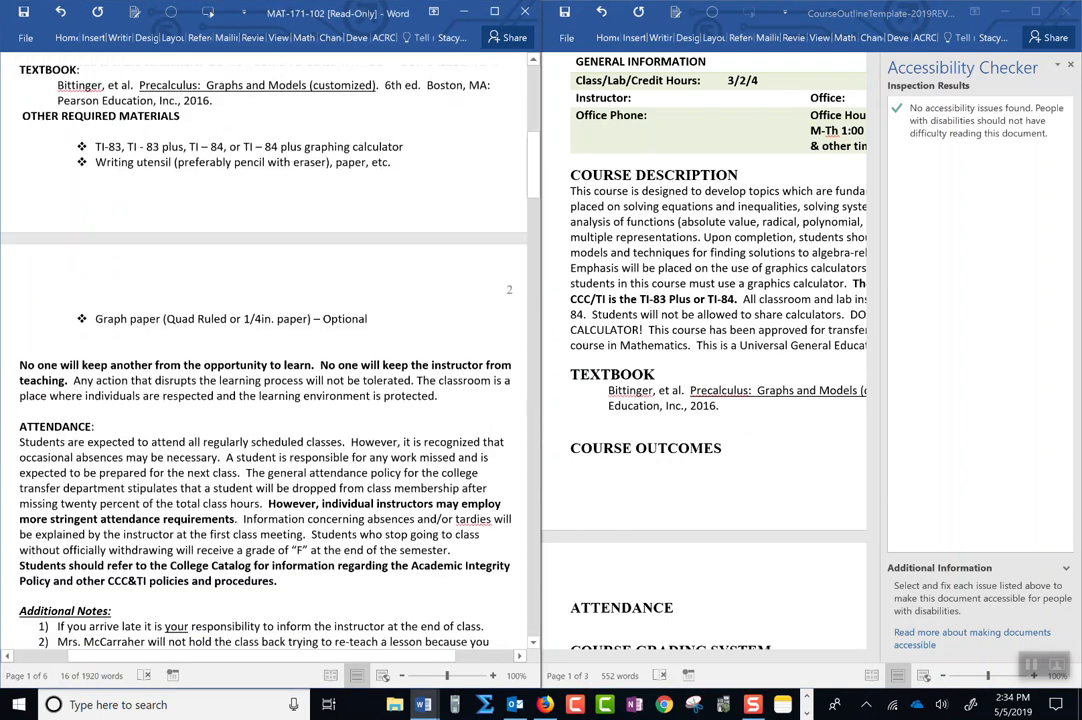
{"action": "scroll", "coordinate": [265, 350], "scroll_direction": "down", "scroll_amount": 10}
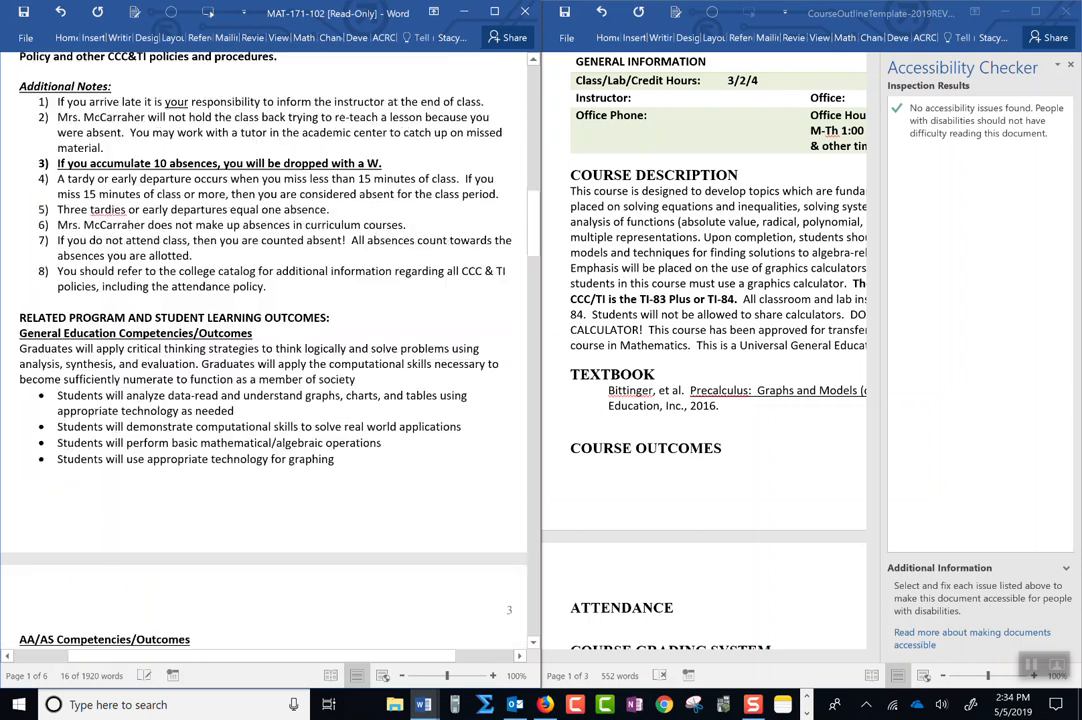
{"action": "scroll", "coordinate": [265, 350], "scroll_direction": "down", "scroll_amount": 3}
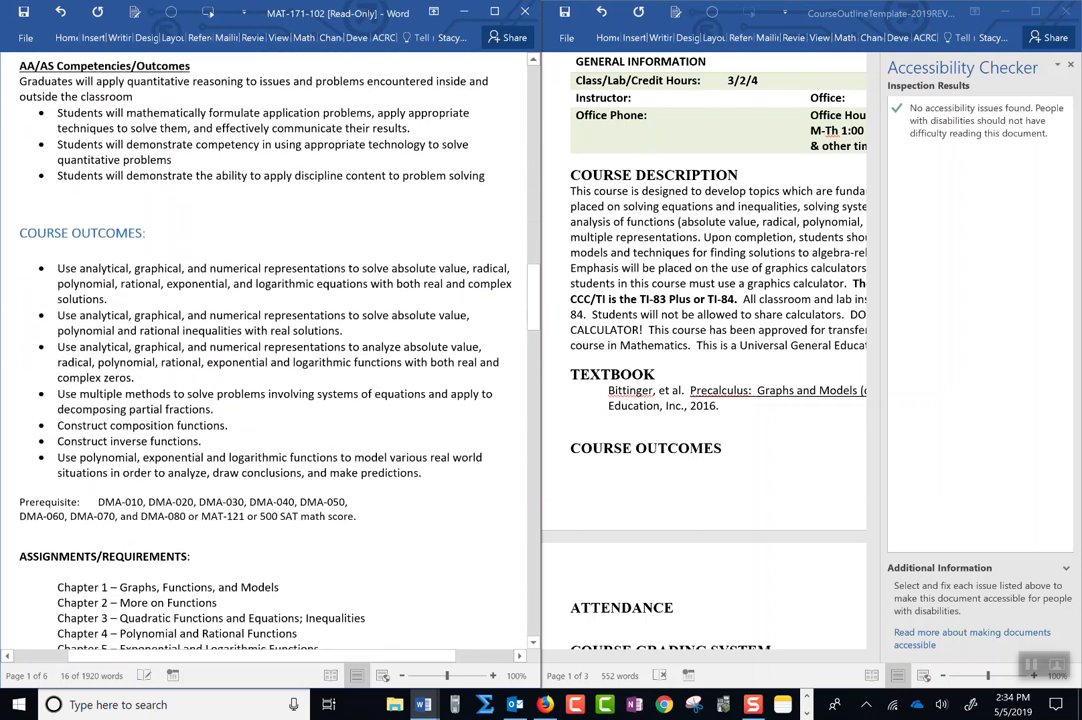
{"action": "left_click", "coordinate": [27, 269]}
{"action": "left_click_drag", "start_coordinate": [427, 478], "coordinate": [62, 272]}
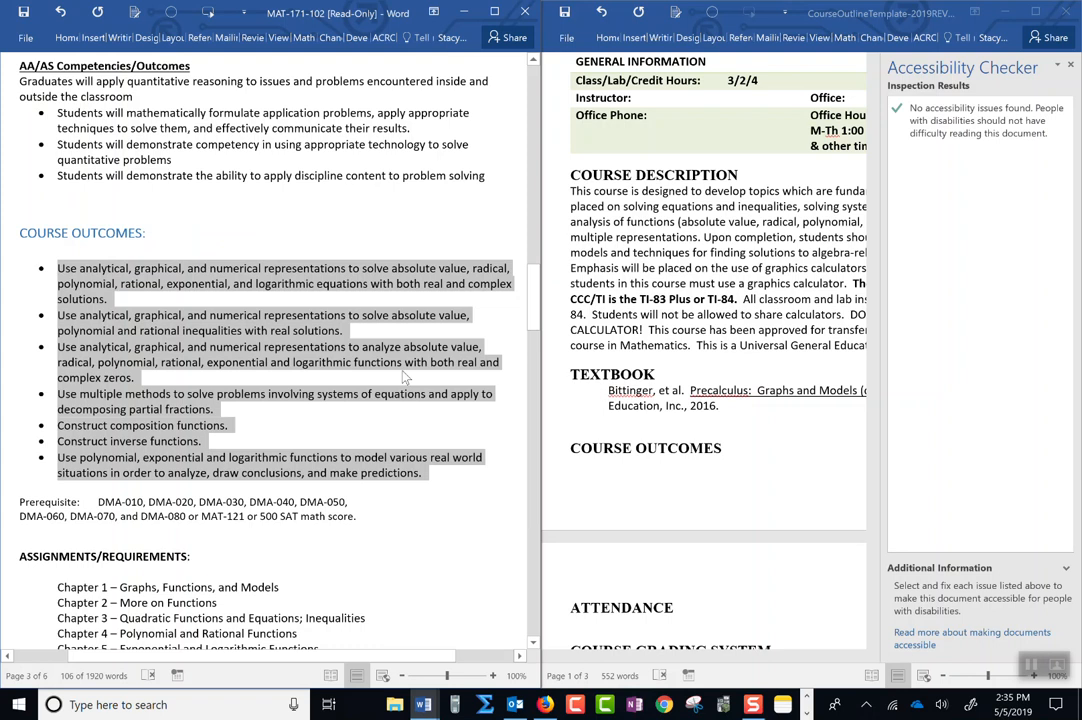
{"action": "left_click", "coordinate": [600, 484]}
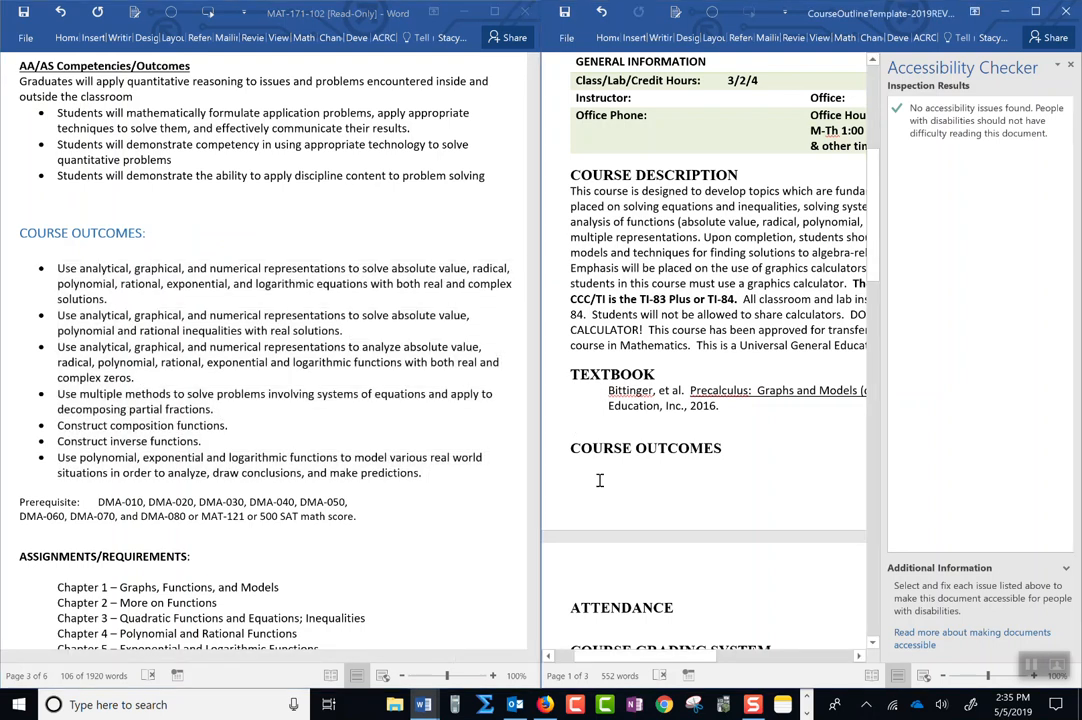
{"action": "key", "text": "ctrl+v"}
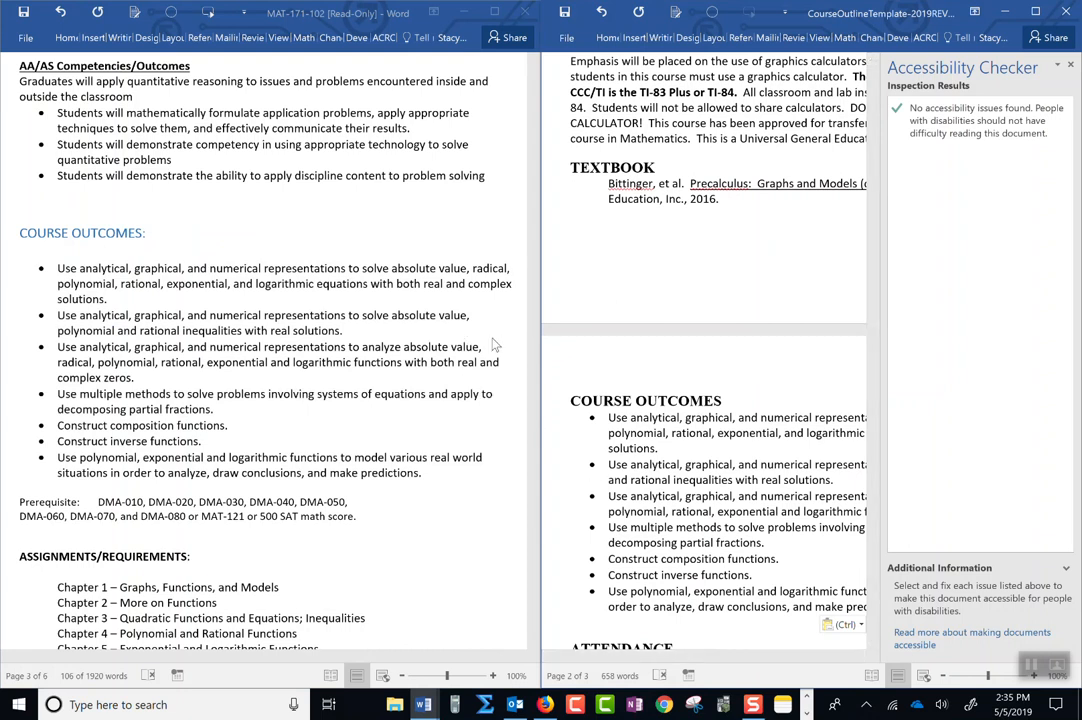
Update the template's entire table of contents to match the newly pasted content.
{"action": "left_click_drag", "start_coordinate": [872, 300], "coordinate": [857, 170]}
{"action": "left_click", "coordinate": [680, 220]}
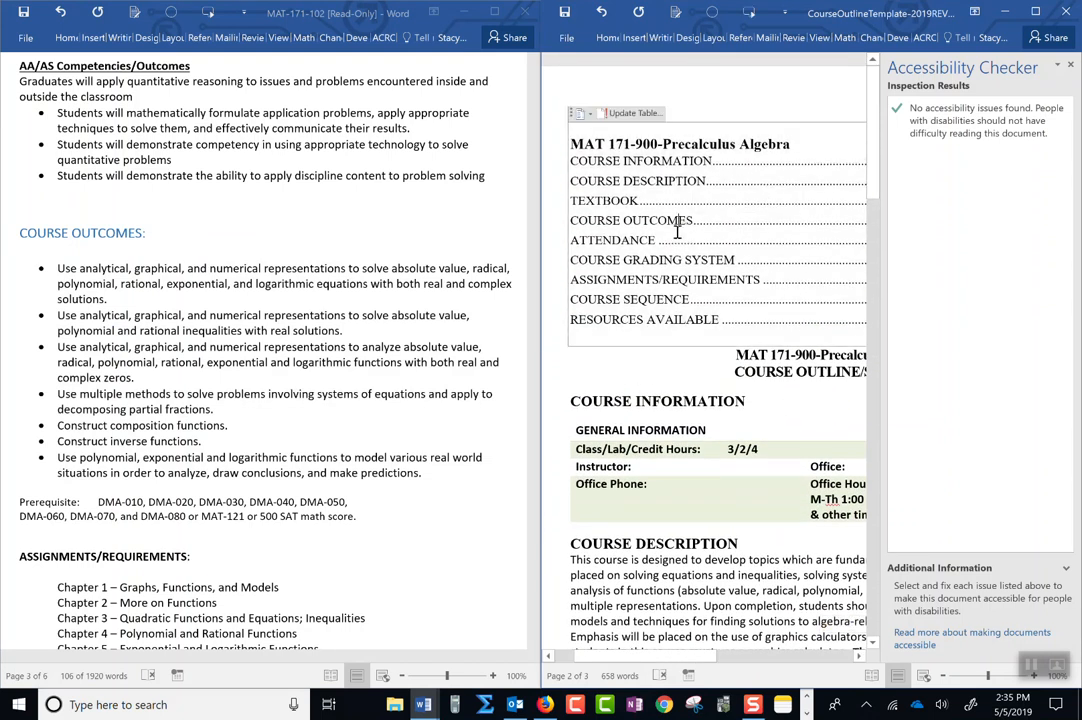
{"action": "left_click", "coordinate": [638, 113]}
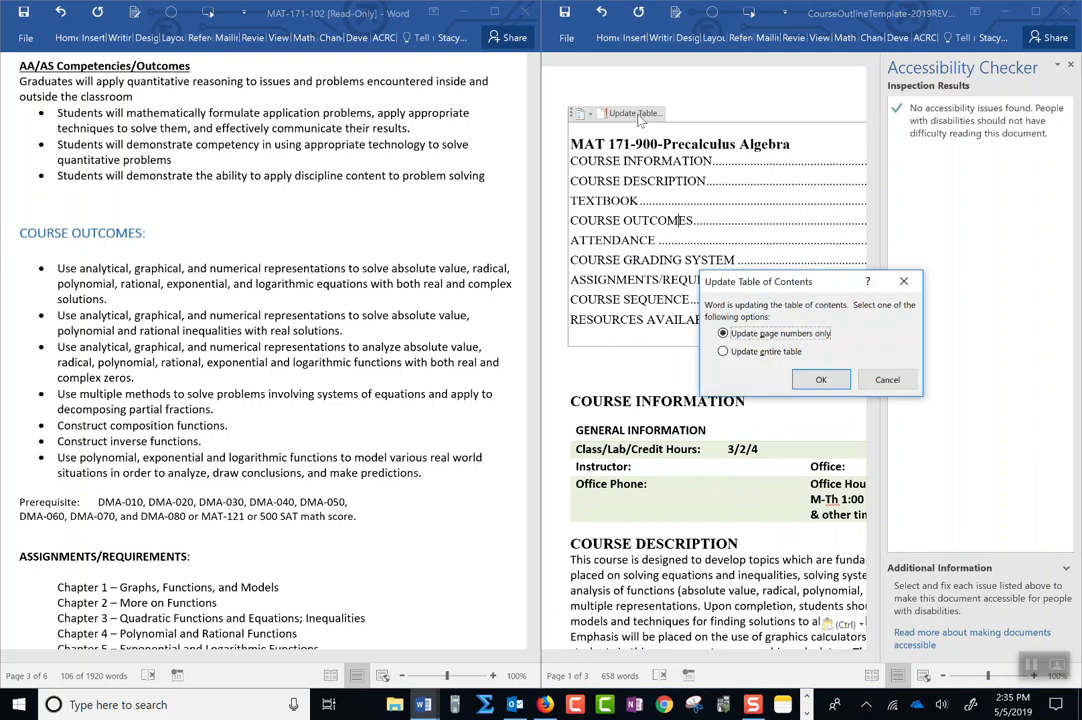
{"action": "left_click", "coordinate": [745, 351]}
{"action": "left_click", "coordinate": [819, 381]}
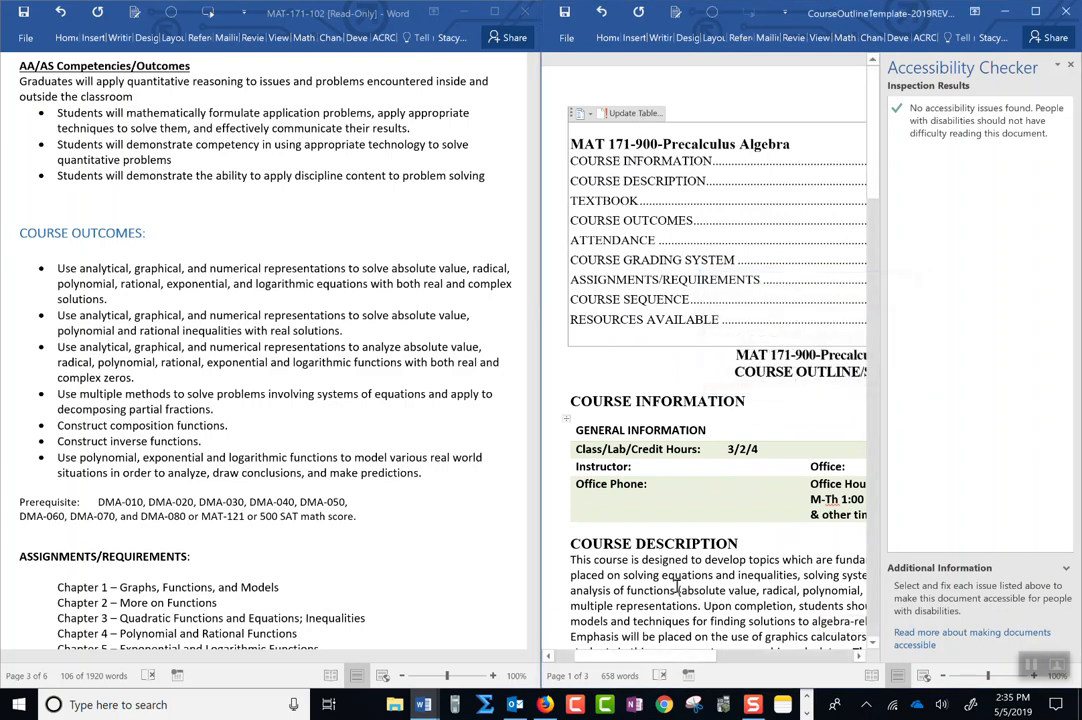
{"action": "mouse_move", "coordinate": [669, 658]}
{"action": "left_mouse_down"}
{"action": "mouse_move", "coordinate": [777, 658]}
{"action": "mouse_move", "coordinate": [649, 650]}
{"action": "left_mouse_up"}
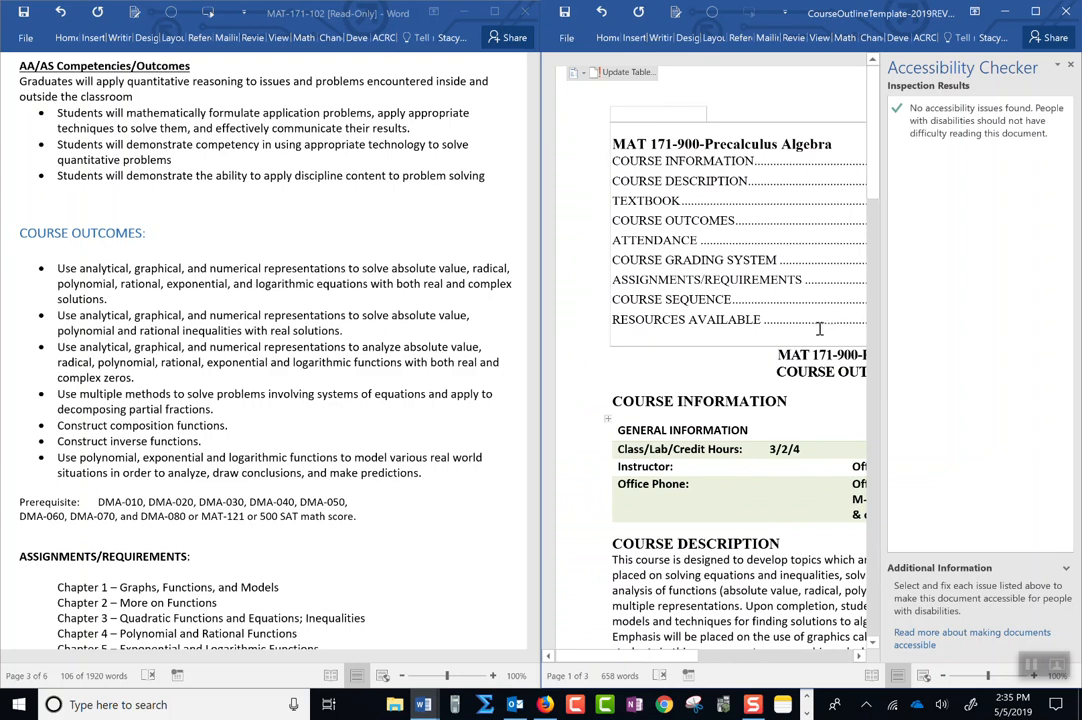
Close the accessibility inspection results and bring the template's Course Information through Textbook sections into view.
{"action": "left_click", "coordinate": [873, 167]}
{"action": "left_click_drag", "start_coordinate": [875, 167], "coordinate": [874, 168]}
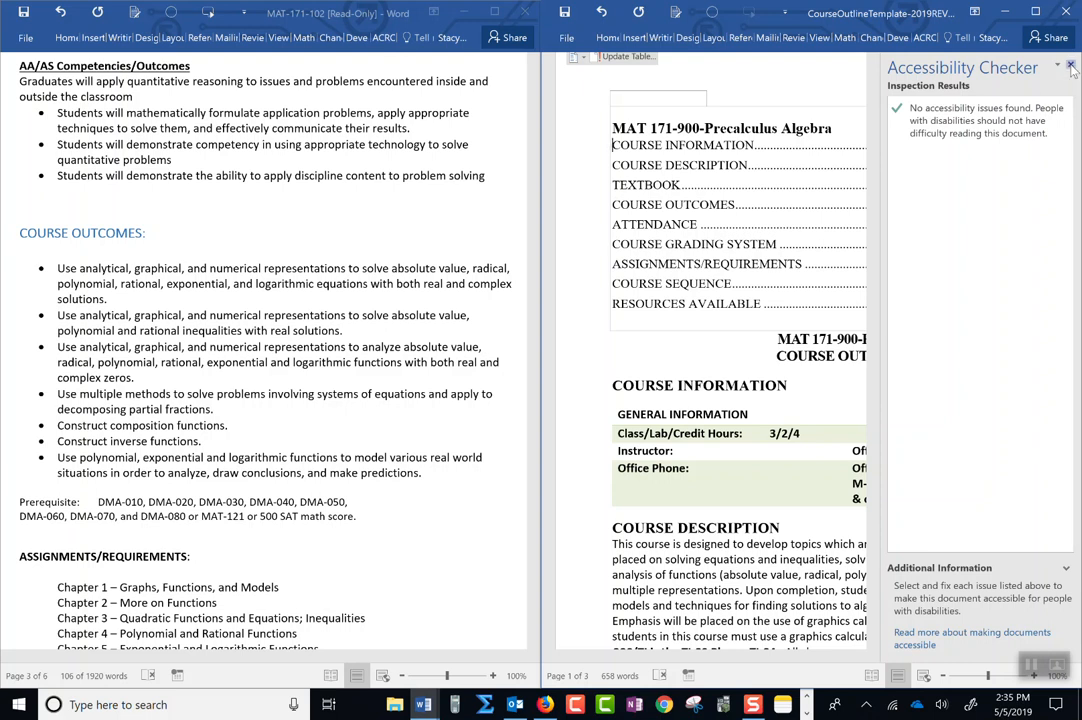
{"action": "left_click", "coordinate": [1070, 66]}
{"action": "left_click_drag", "start_coordinate": [1075, 190], "coordinate": [1076, 216]}
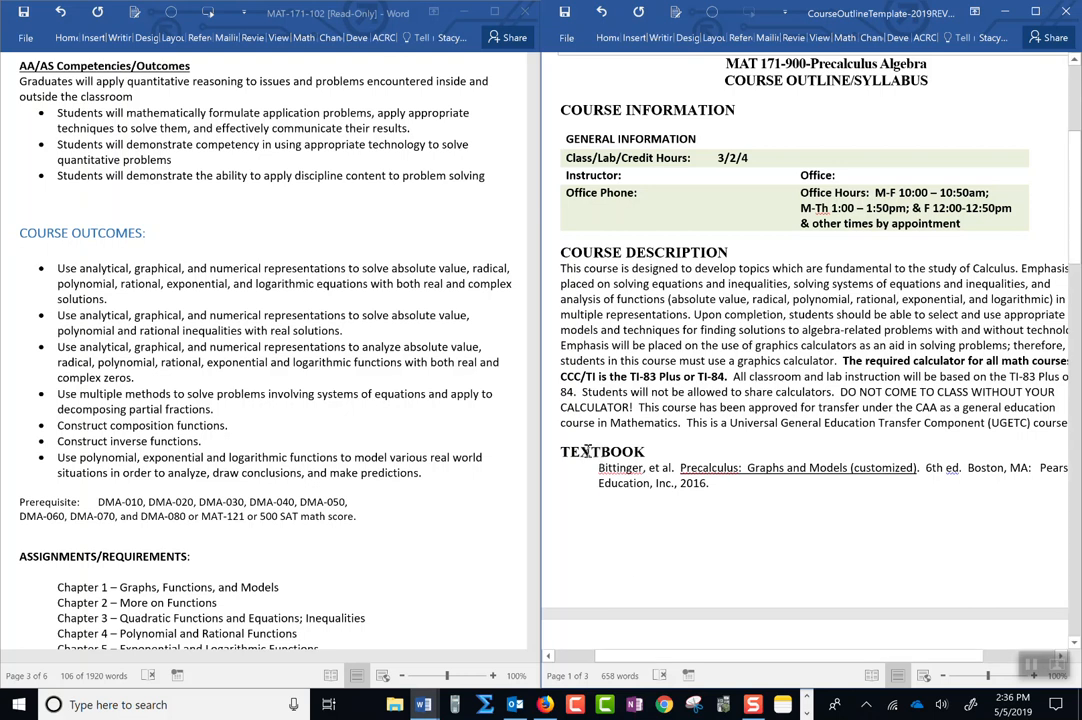
Maximize the template window, start a 1., 2., 3. numbered list on the empty line below the textbook citation, and review the numbering formats.
{"action": "left_click", "coordinate": [1035, 13]}
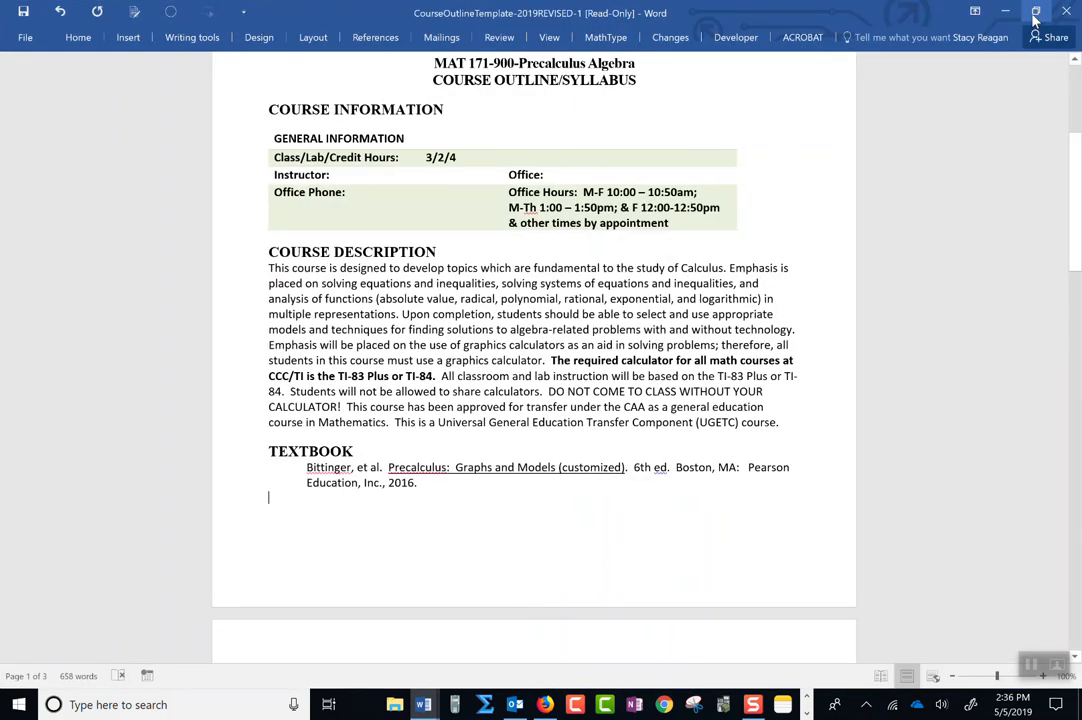
{"action": "left_click", "coordinate": [311, 38]}
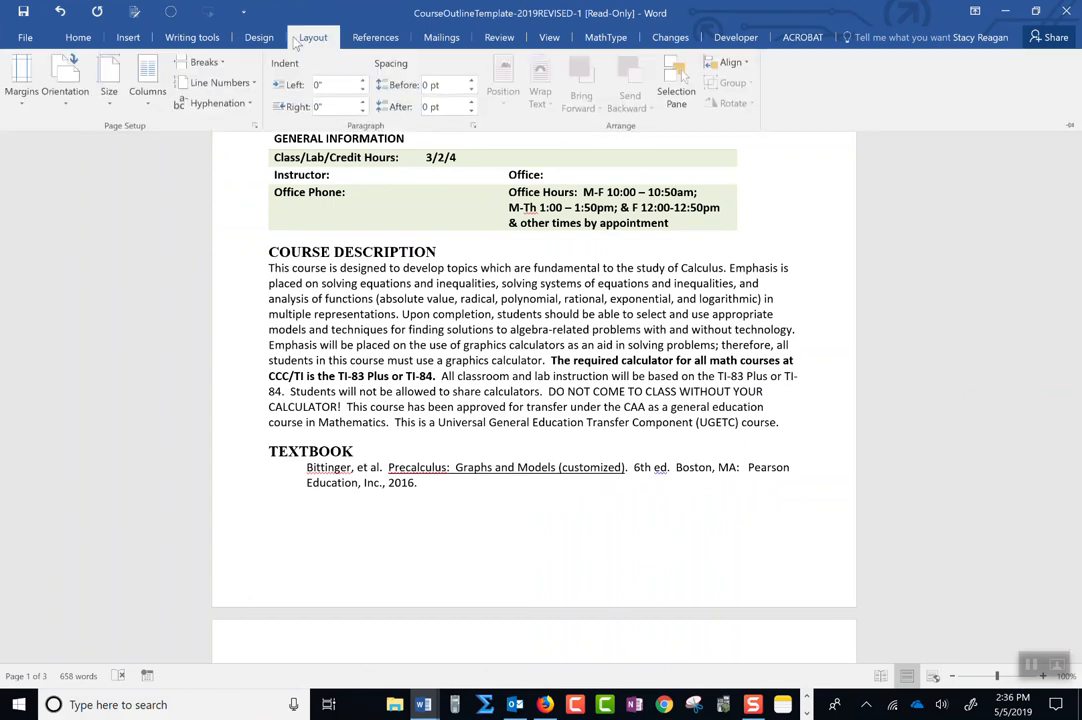
{"action": "left_click", "coordinate": [250, 38]}
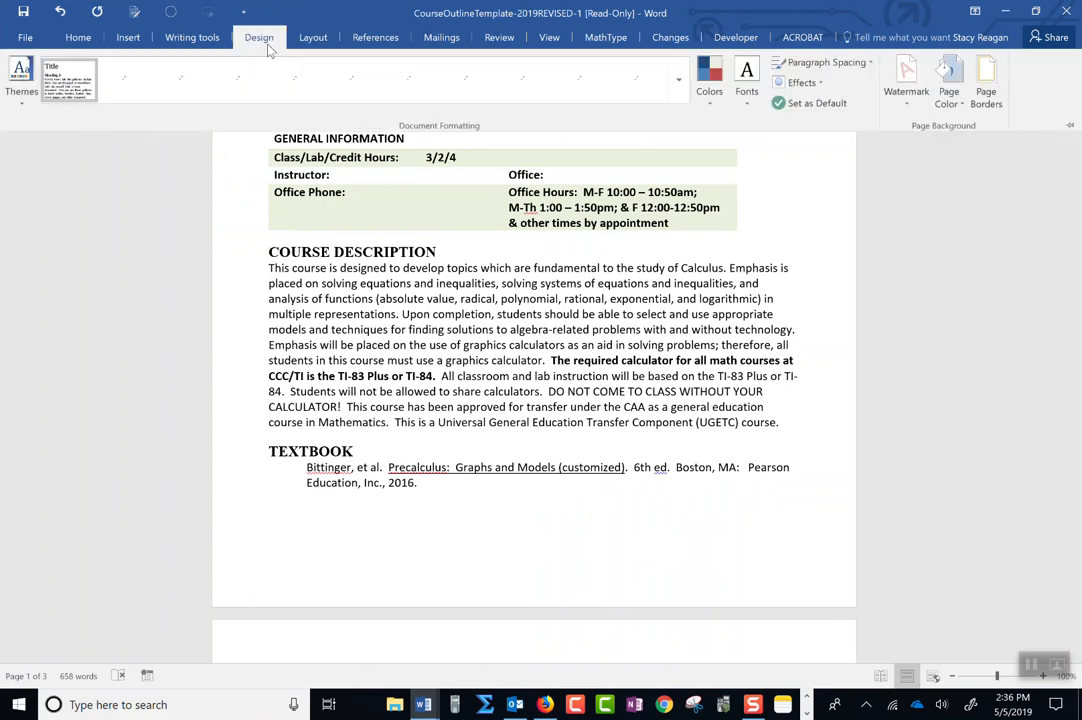
{"action": "left_click", "coordinate": [194, 38]}
{"action": "left_click", "coordinate": [376, 39]}
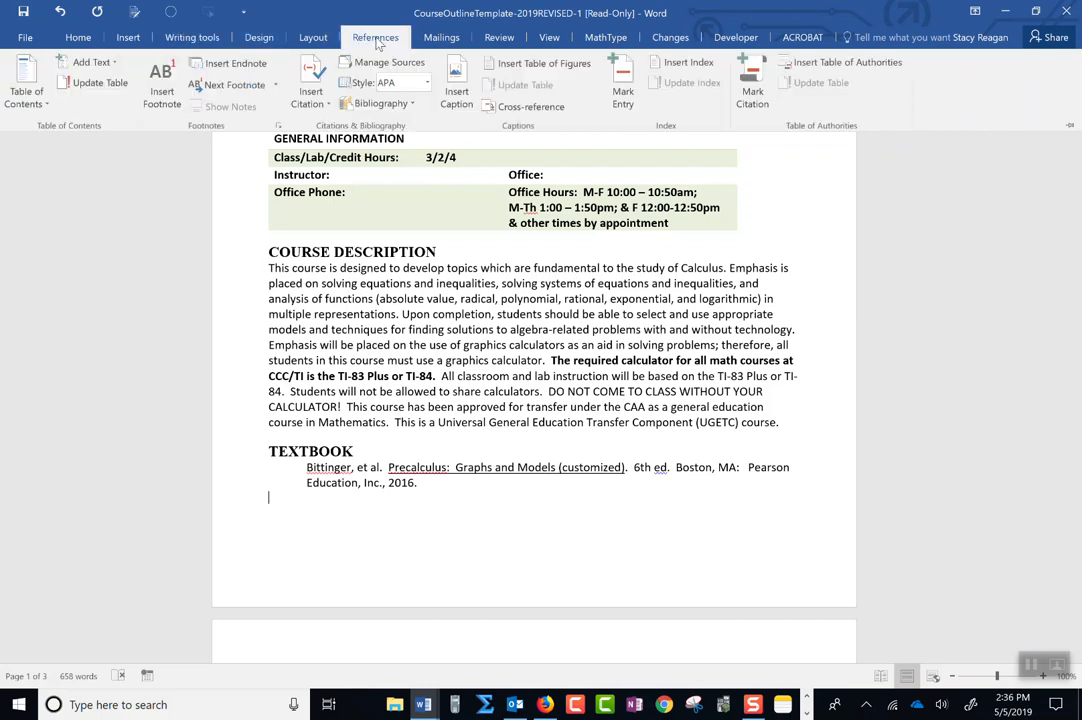
{"action": "left_click", "coordinate": [498, 40]}
{"action": "left_click", "coordinate": [548, 40]}
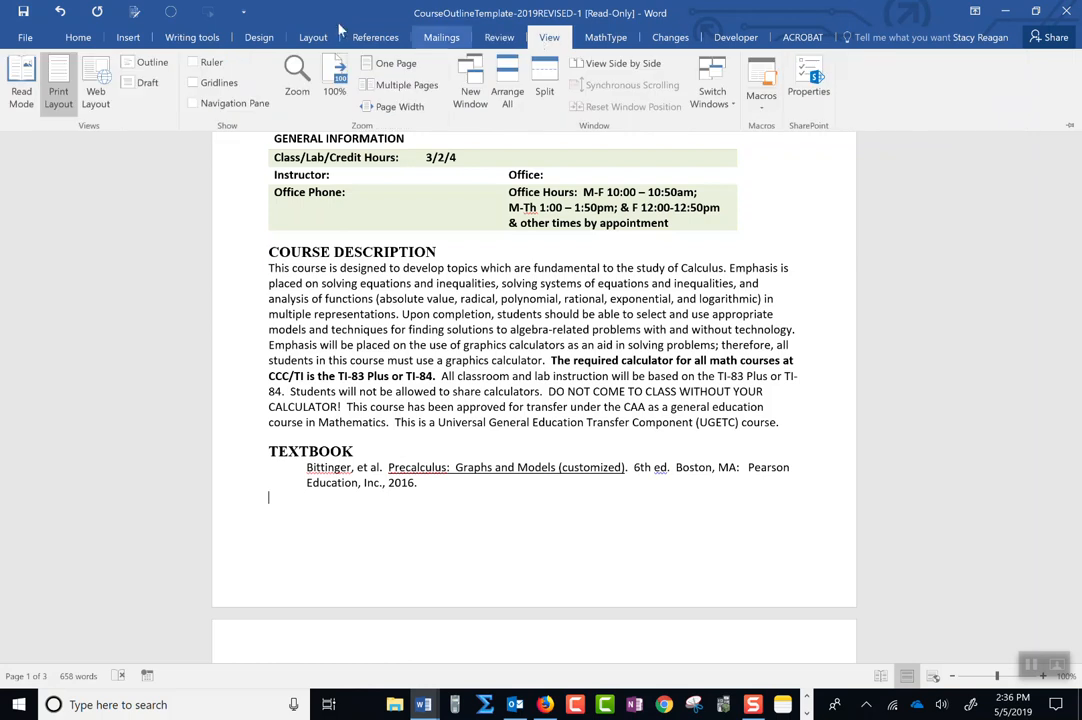
{"action": "left_click", "coordinate": [88, 43]}
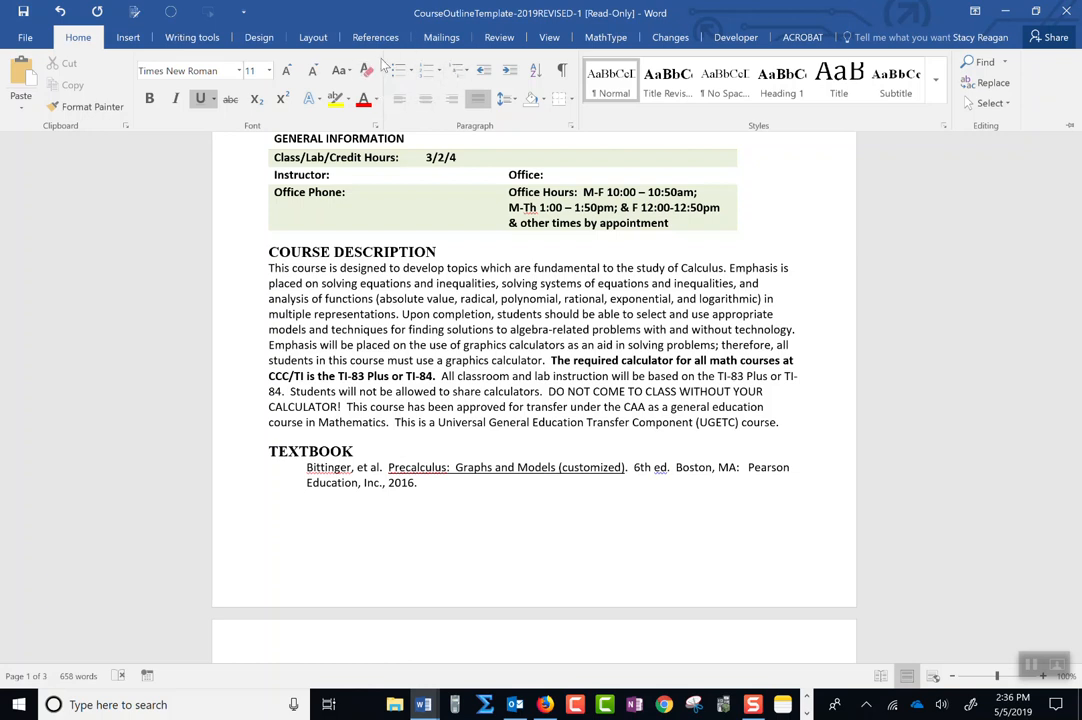
{"action": "left_click", "coordinate": [425, 70]}
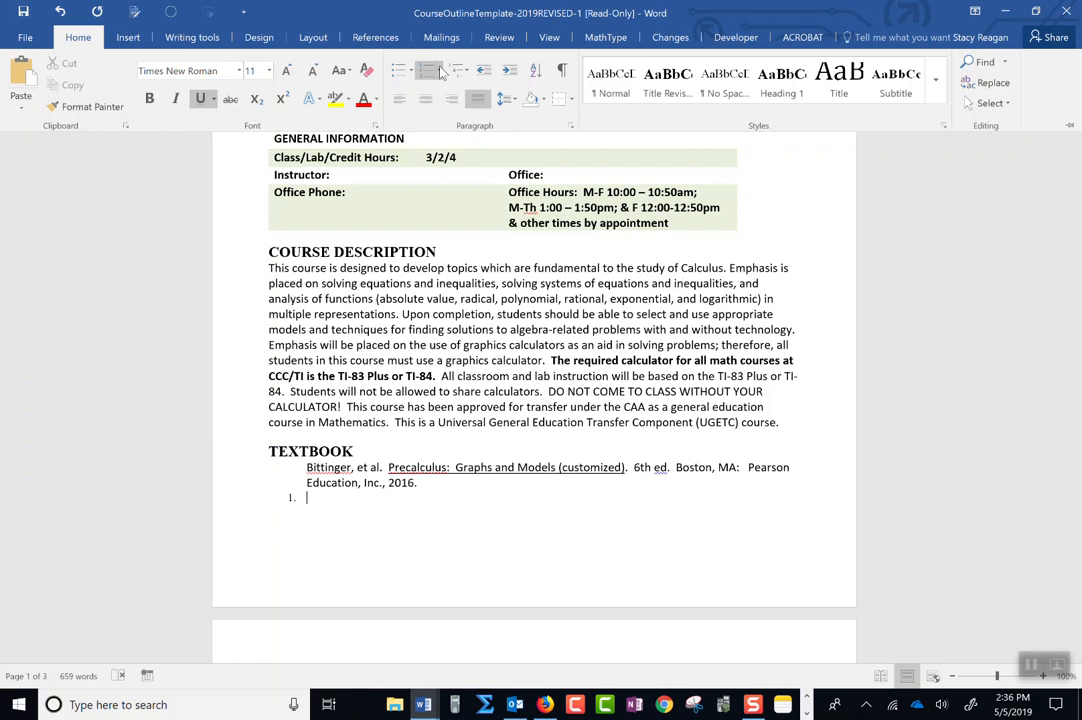
{"action": "left_click", "coordinate": [439, 71]}
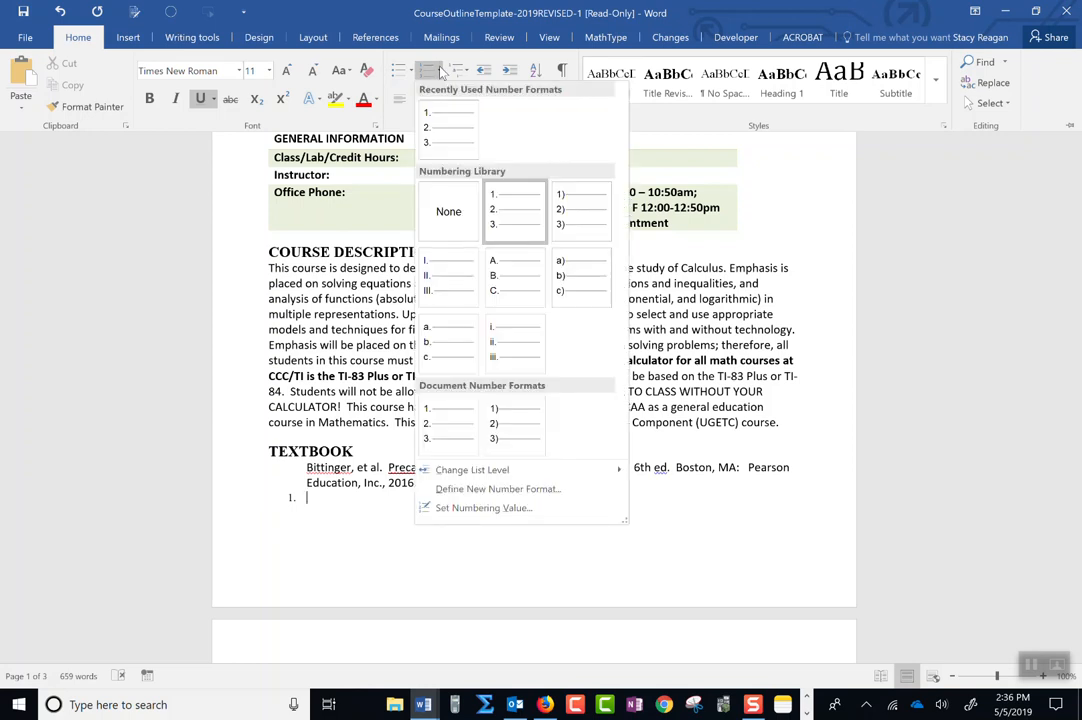
{"action": "left_click", "coordinate": [438, 70]}
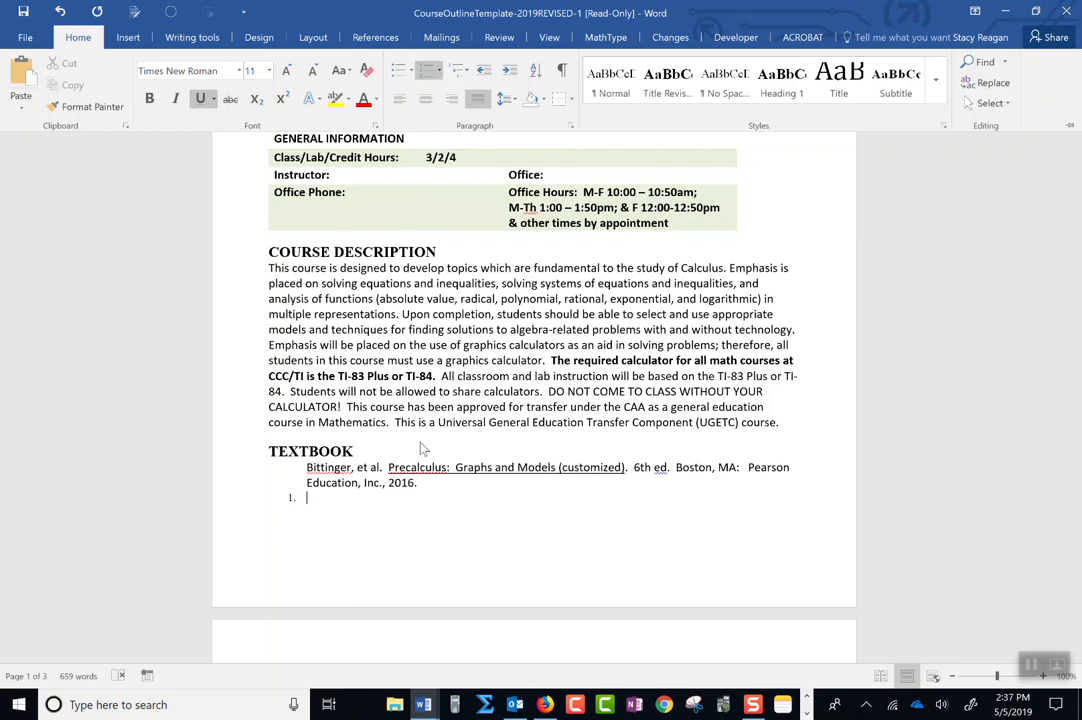
{"action": "left_click", "coordinate": [20, 704]}
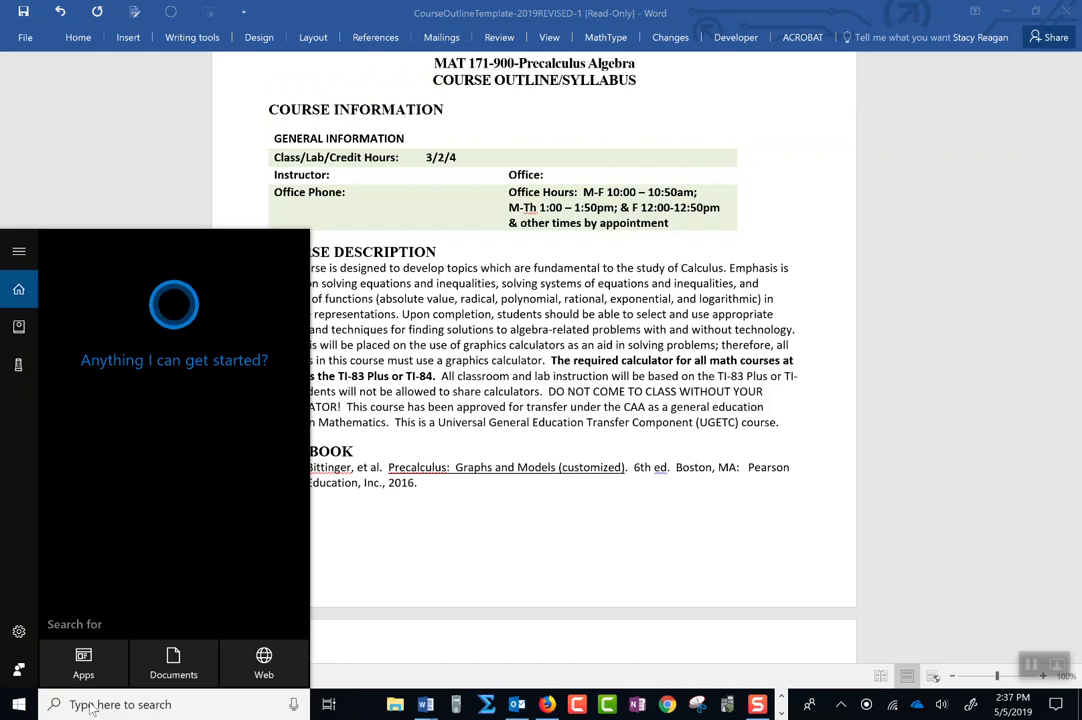
{"action": "left_click", "coordinate": [381, 565]}
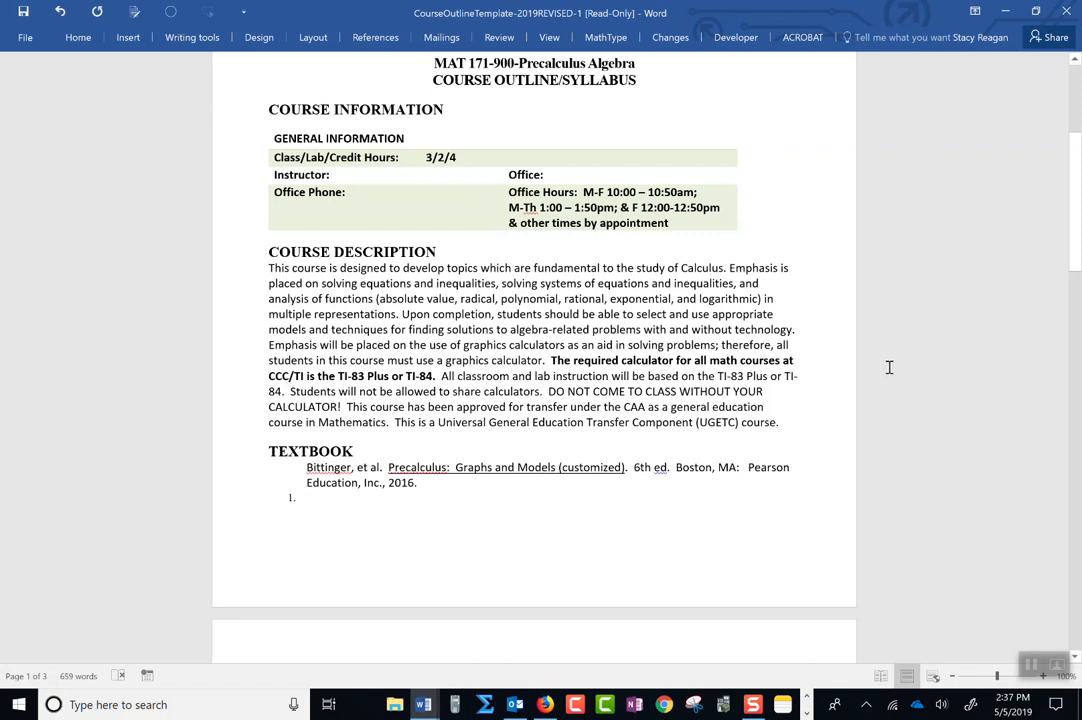
Save the template as the Word document CourseOutlineTemplate-2019REVISED-1 on the Desktop and close it.
{"action": "left_click_drag", "start_coordinate": [1075, 246], "coordinate": [1077, 183]}
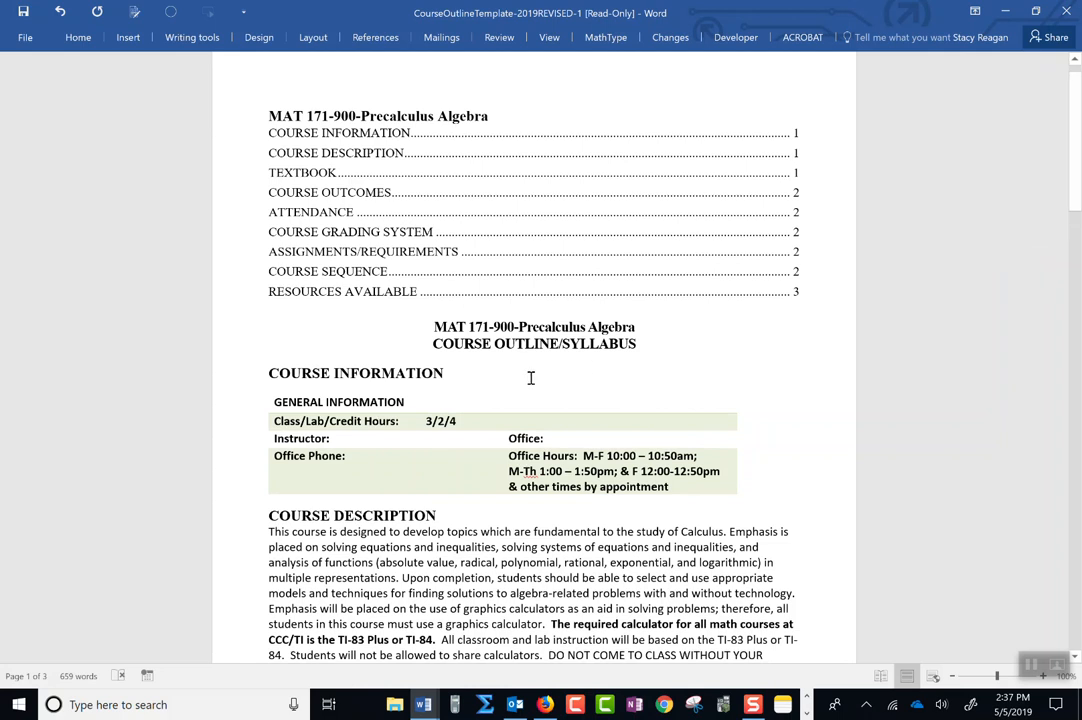
{"action": "left_click", "coordinate": [26, 39]}
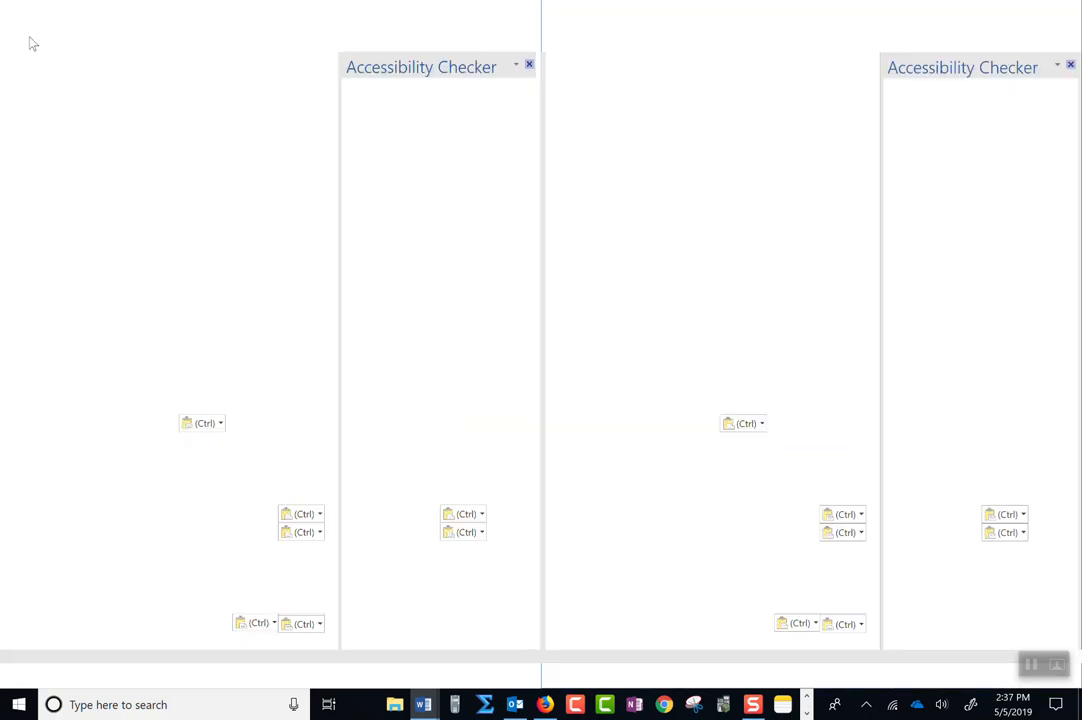
{"action": "left_click", "coordinate": [52, 189]}
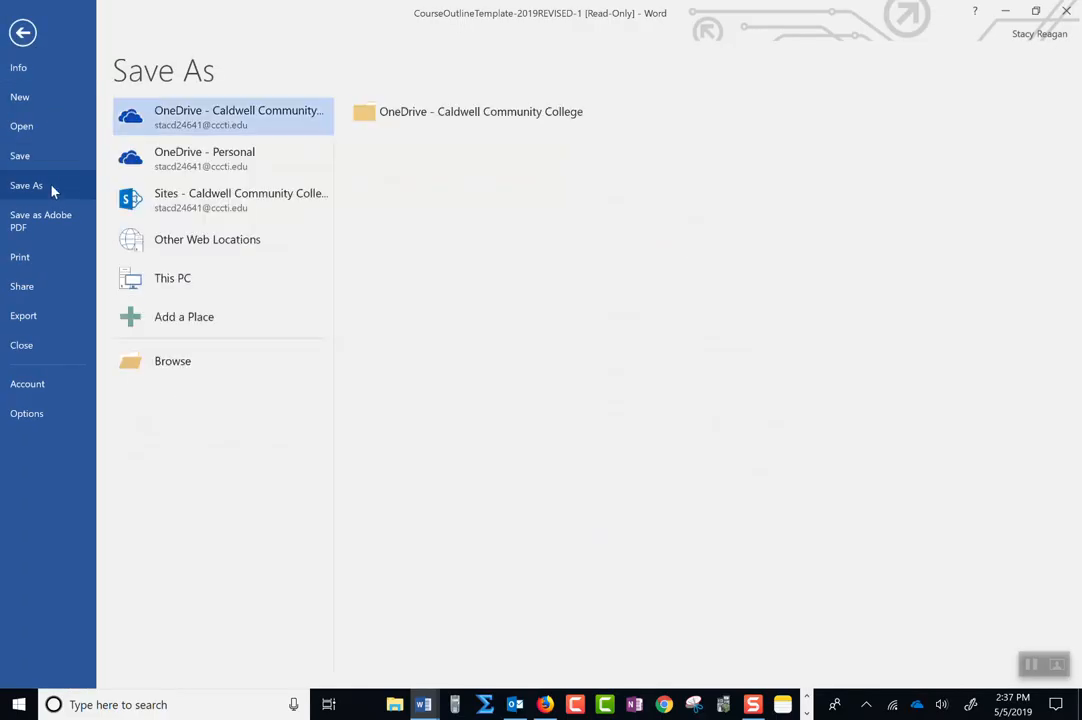
{"action": "left_click", "coordinate": [172, 362]}
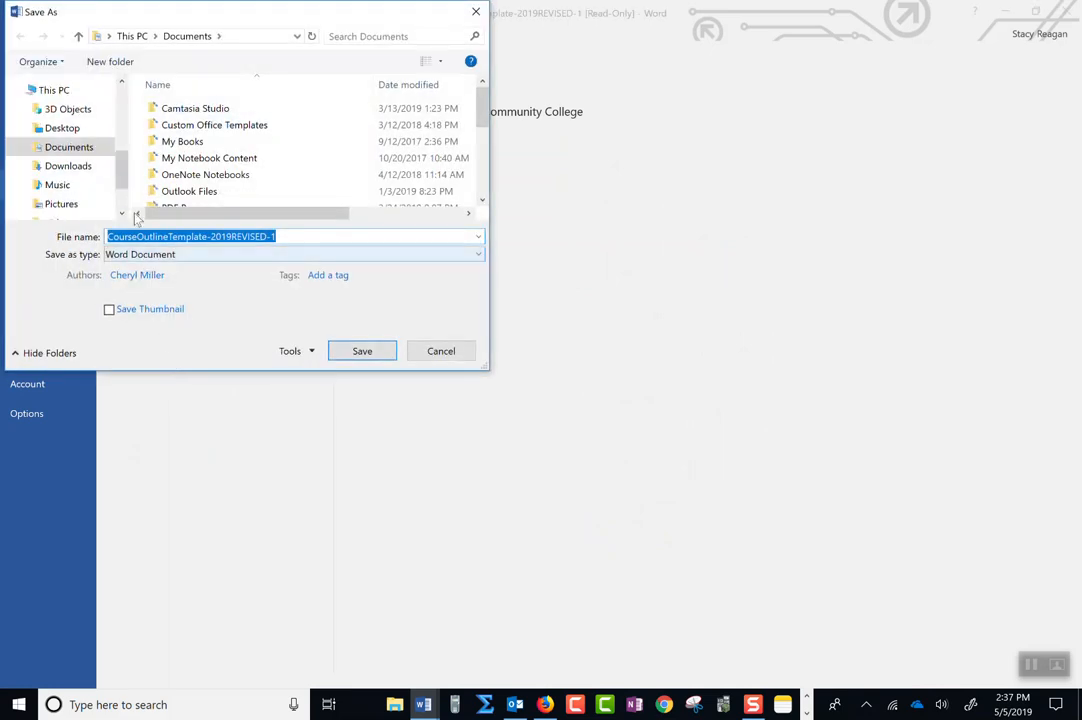
{"action": "left_click", "coordinate": [62, 128]}
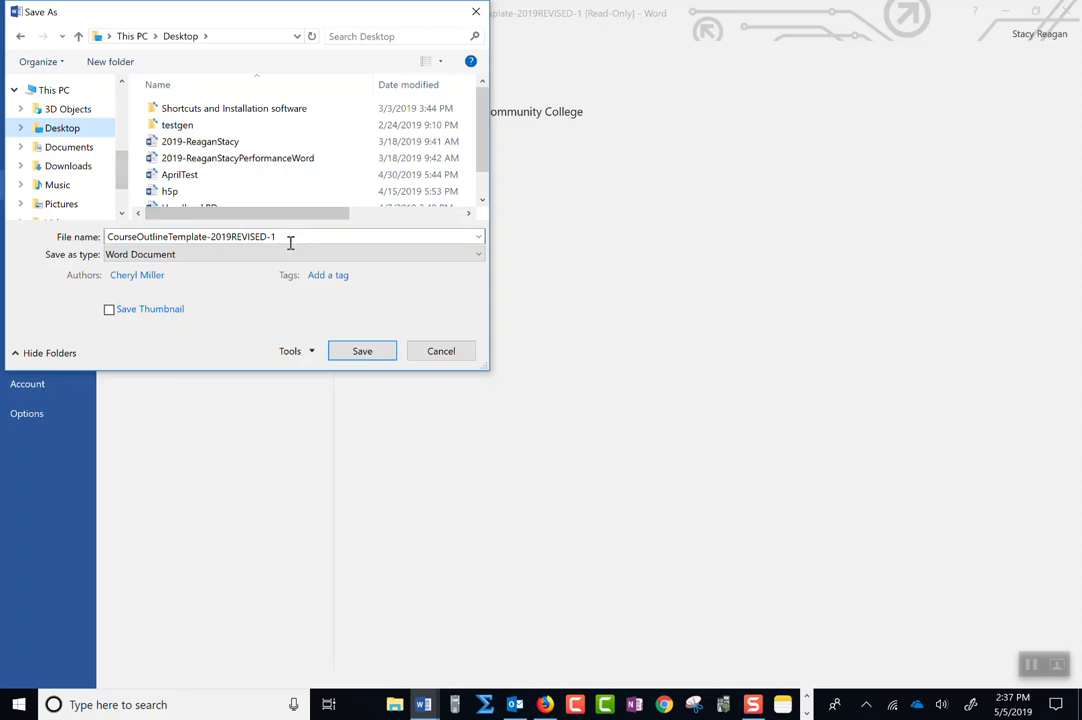
{"action": "left_click", "coordinate": [360, 351]}
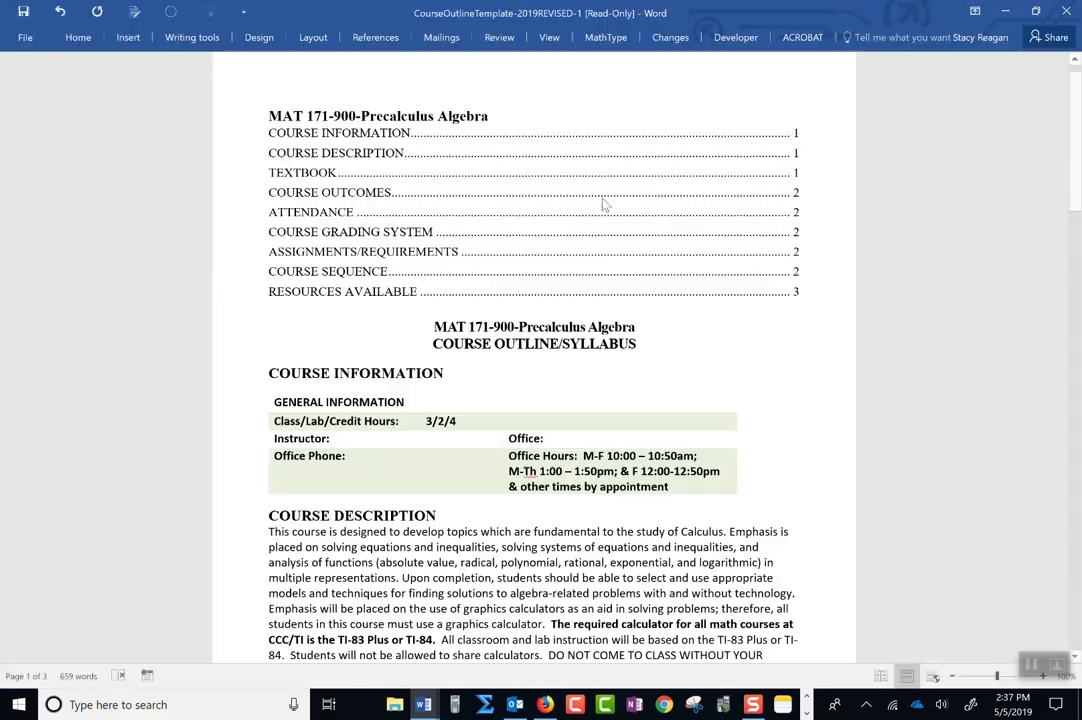
{"action": "left_click", "coordinate": [1068, 11]}
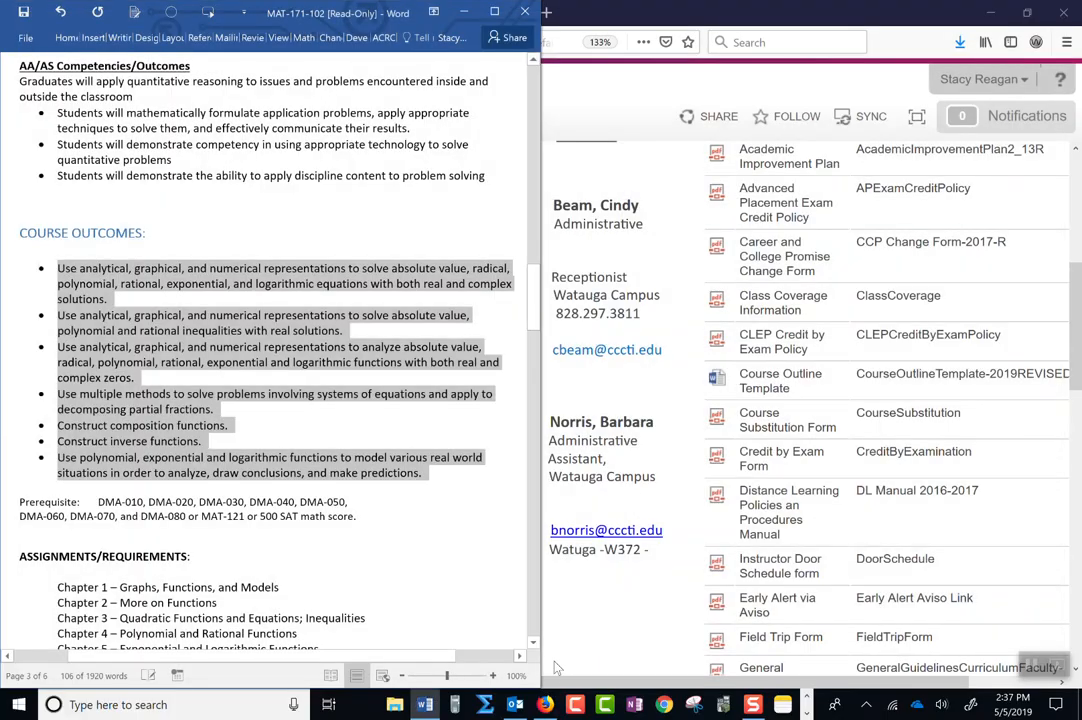
Switch to Moodle in Firefox and open the CCCTI-19SP-MAT-143-680W course, logging in again with the saved credentials.
{"action": "left_click", "coordinate": [548, 705]}
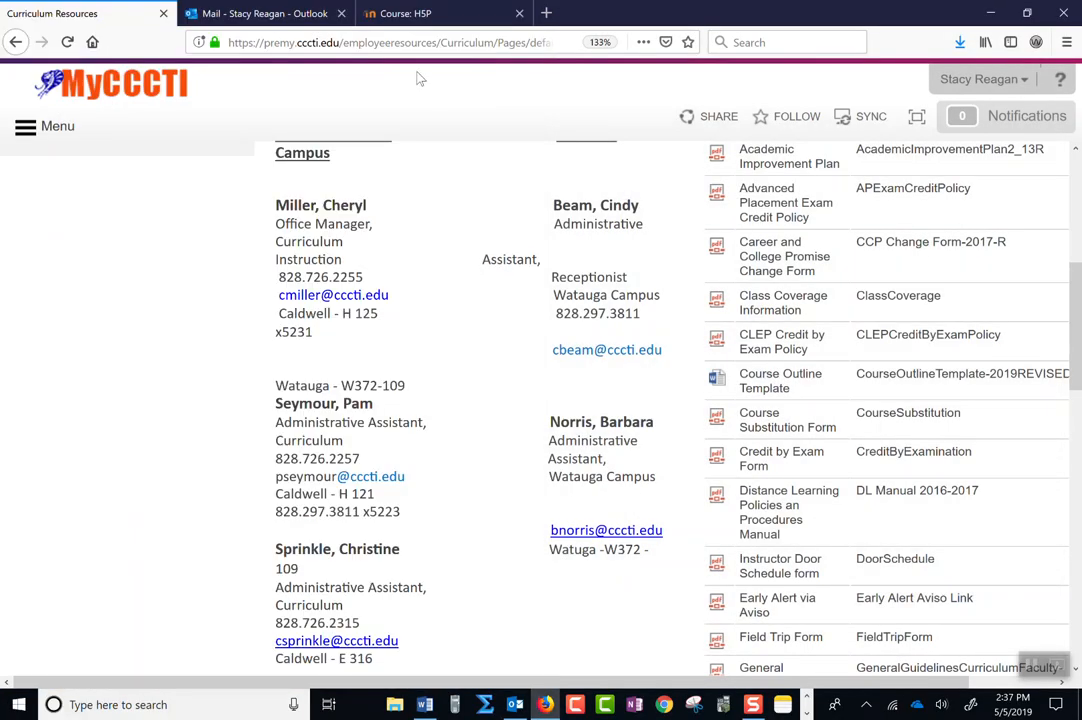
{"action": "left_click", "coordinate": [419, 15]}
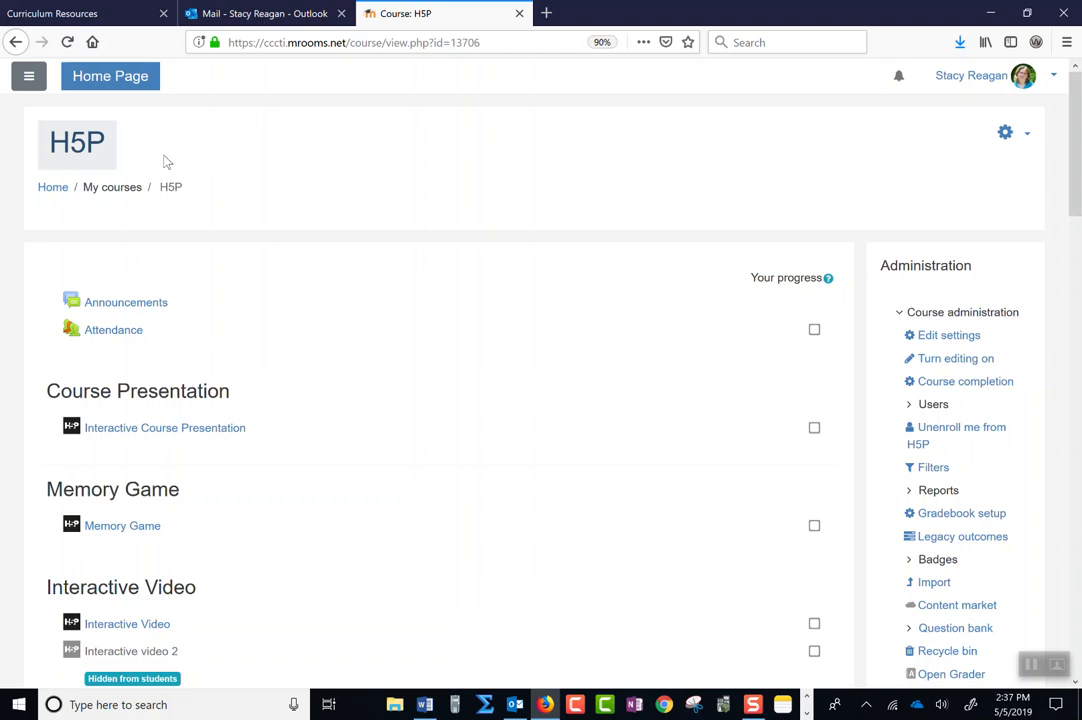
{"action": "left_click", "coordinate": [31, 77]}
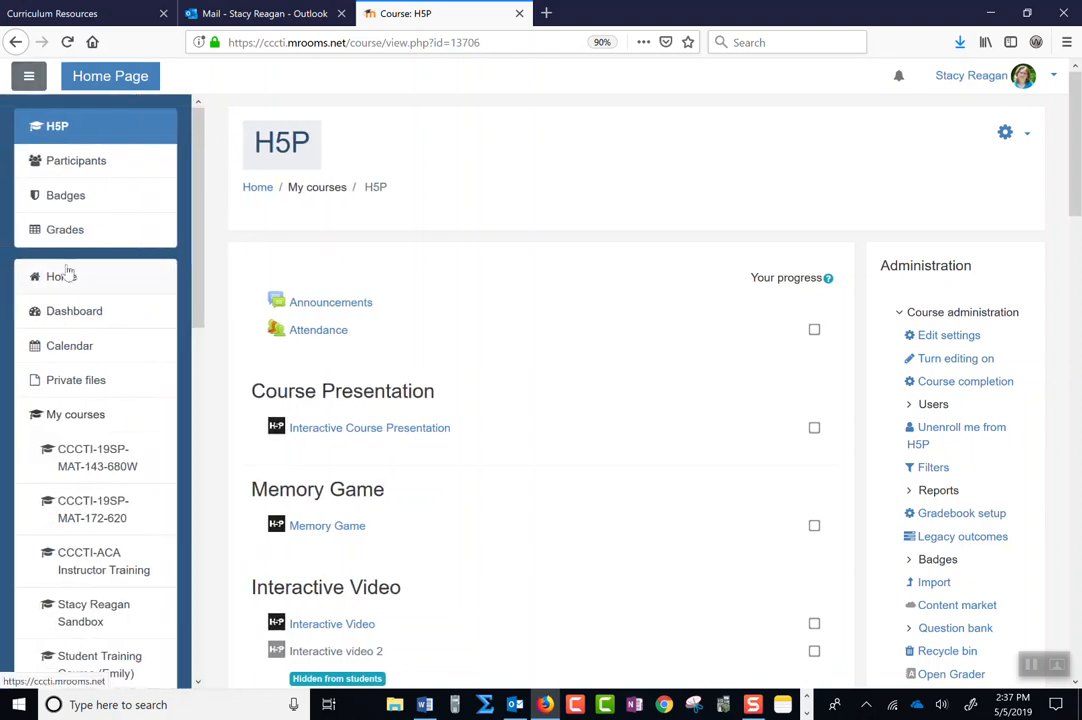
{"action": "left_click", "coordinate": [117, 455]}
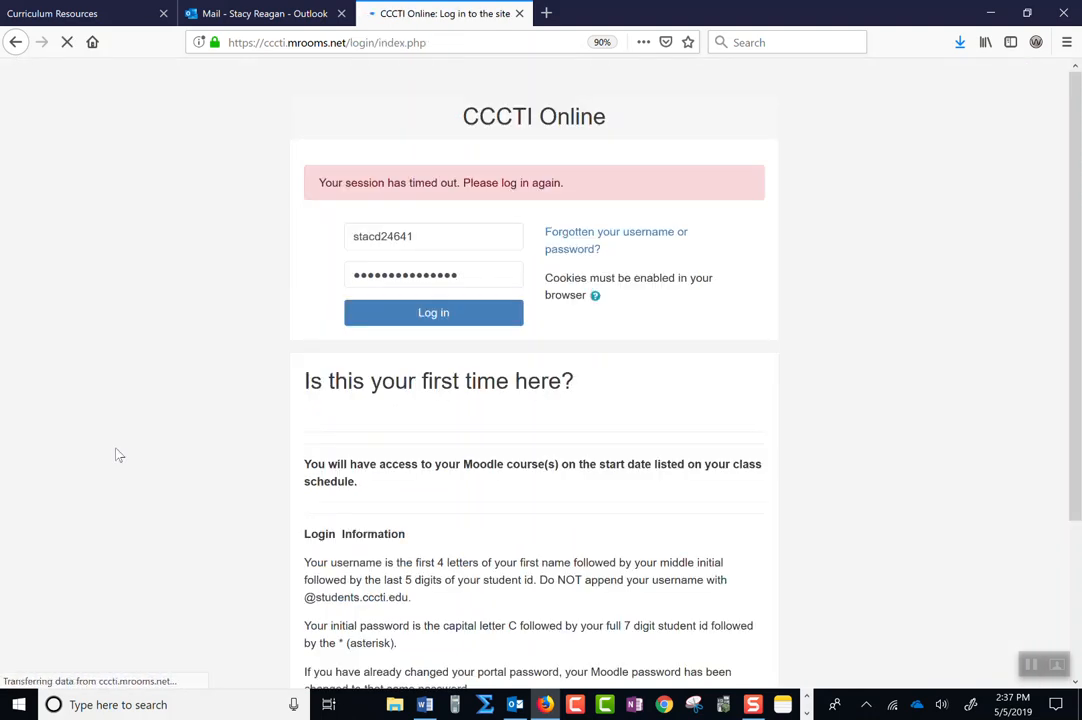
{"action": "left_click", "coordinate": [446, 313]}
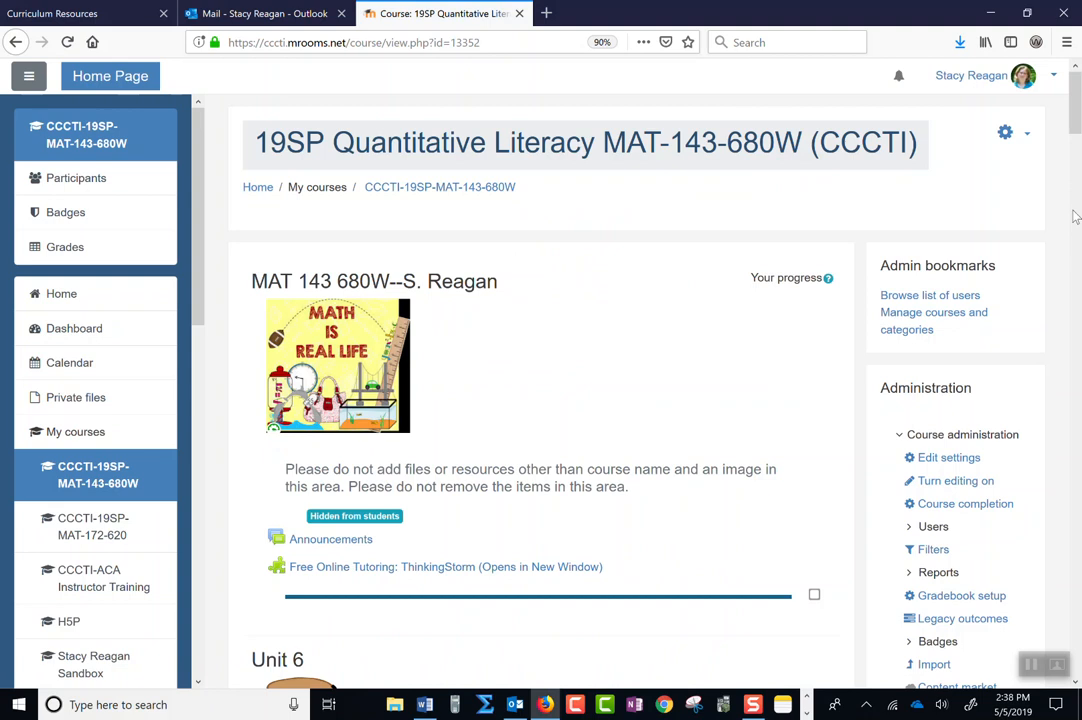
Turn on course editing and add a File resource named "syllabus testing" to Unit 3.
{"action": "left_click", "coordinate": [936, 482]}
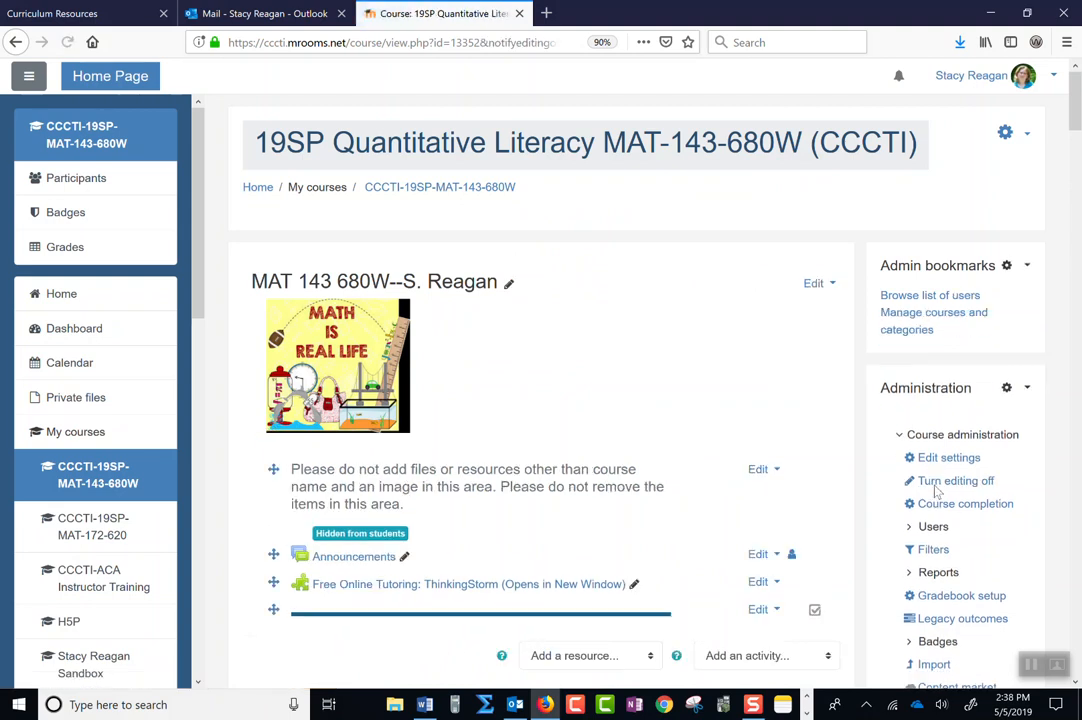
{"action": "left_click_drag", "start_coordinate": [1072, 97], "coordinate": [1043, 415]}
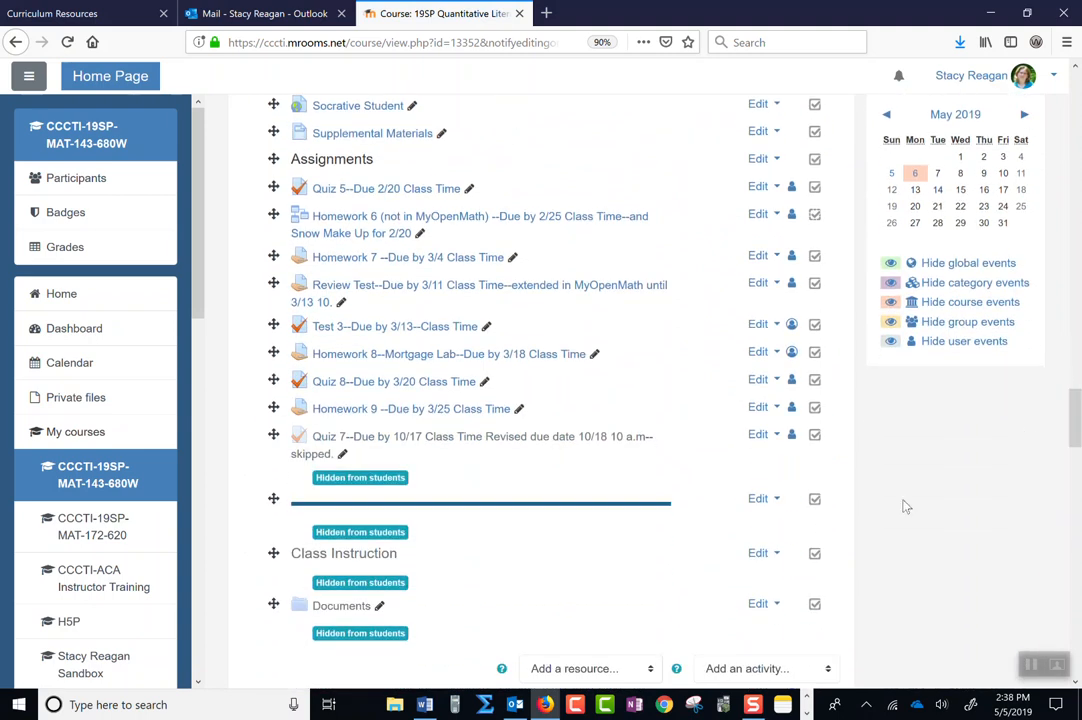
{"action": "left_click", "coordinate": [650, 668]}
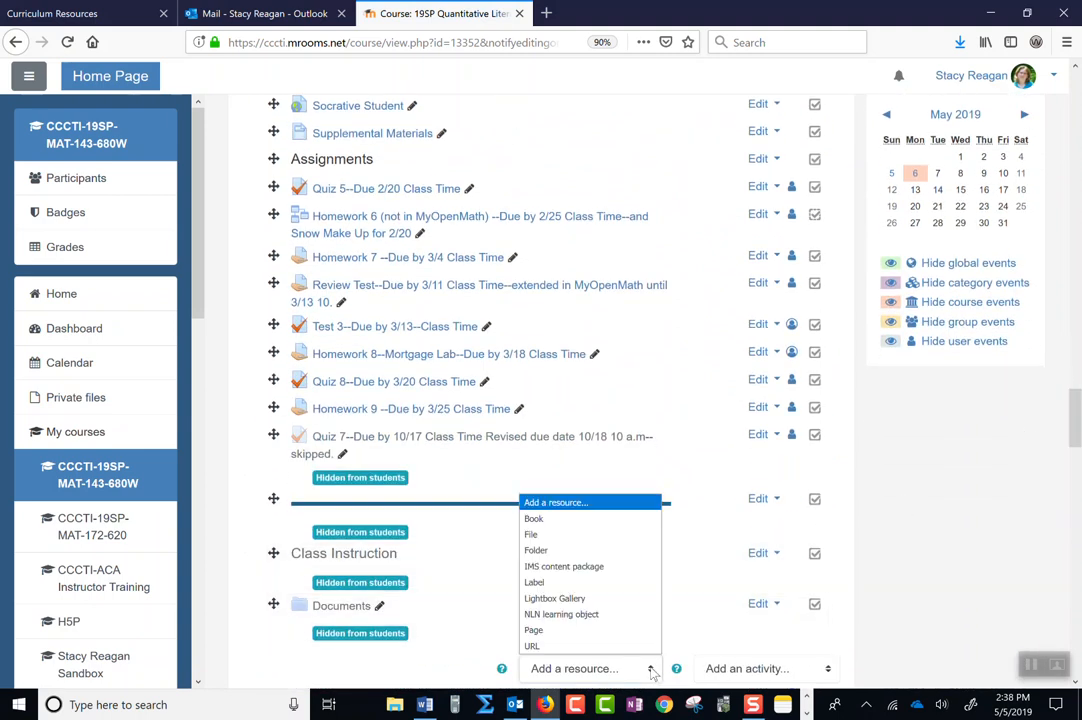
{"action": "left_click", "coordinate": [612, 536]}
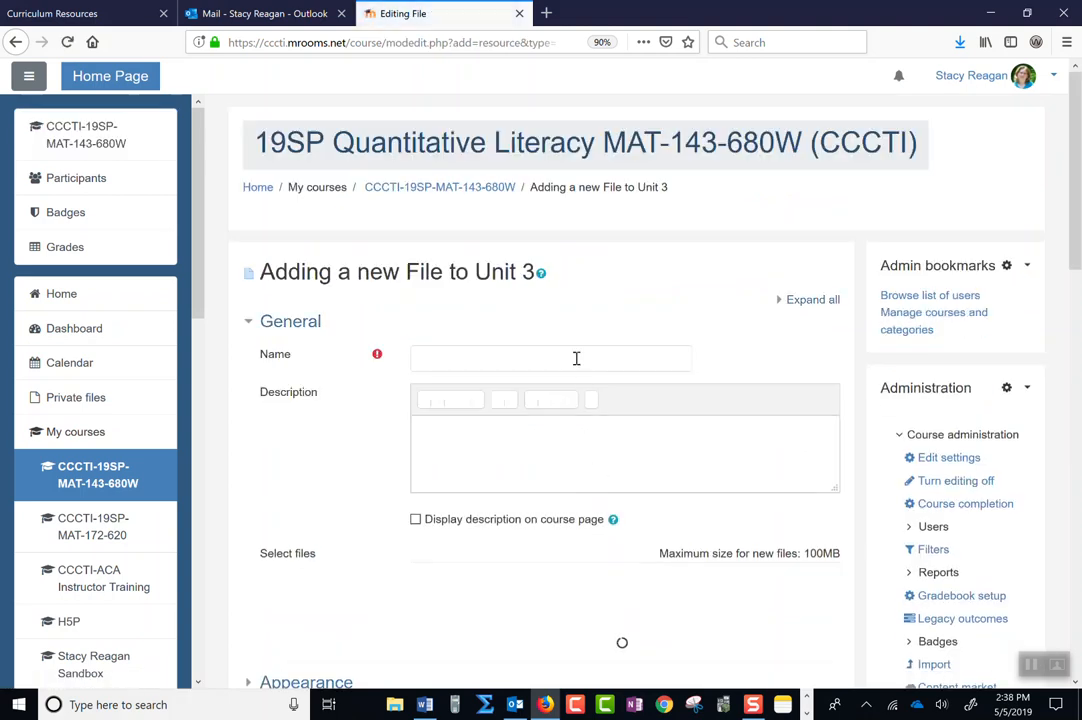
{"action": "left_click", "coordinate": [576, 357]}
{"action": "type", "text": "s"}
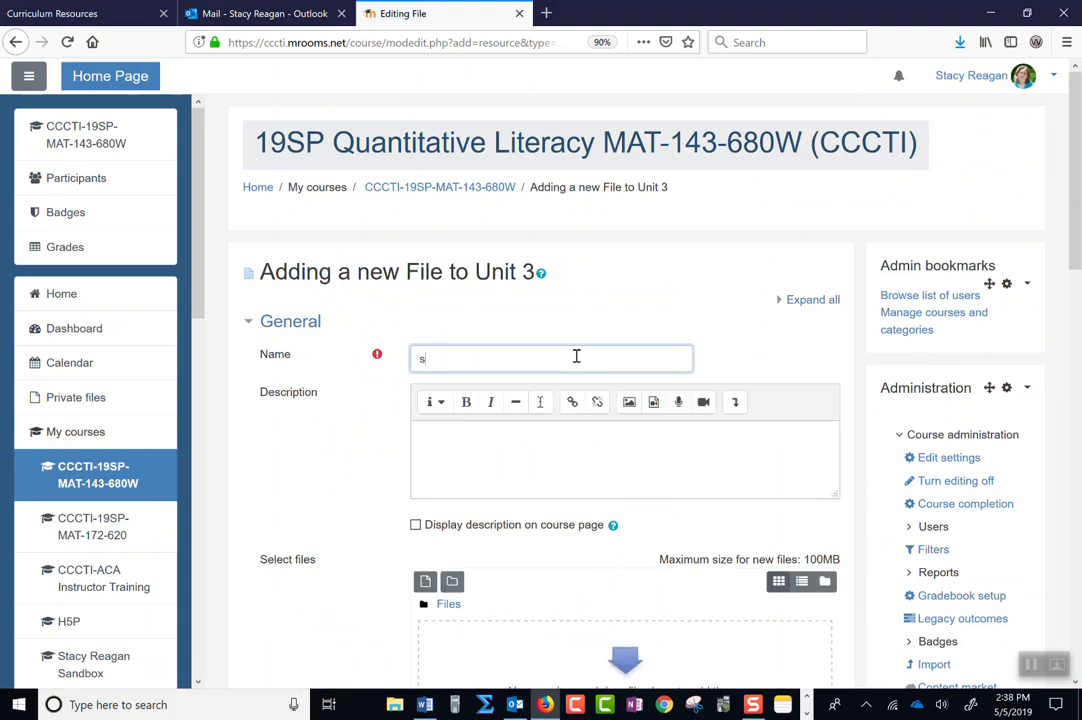
{"action": "type", "text": "yllabus testing"}
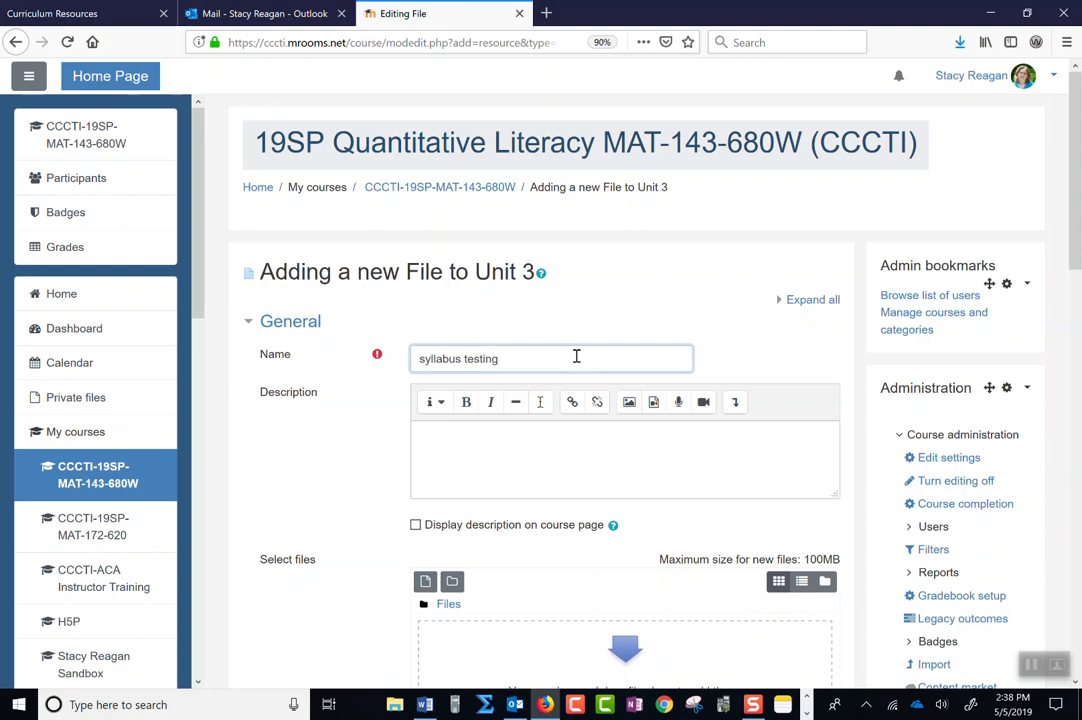
Upload CourseOutlineTemplate-2019REVISED-1 from the Desktop into the file resource, then save it and return to the course.
{"action": "left_click", "coordinate": [425, 581]}
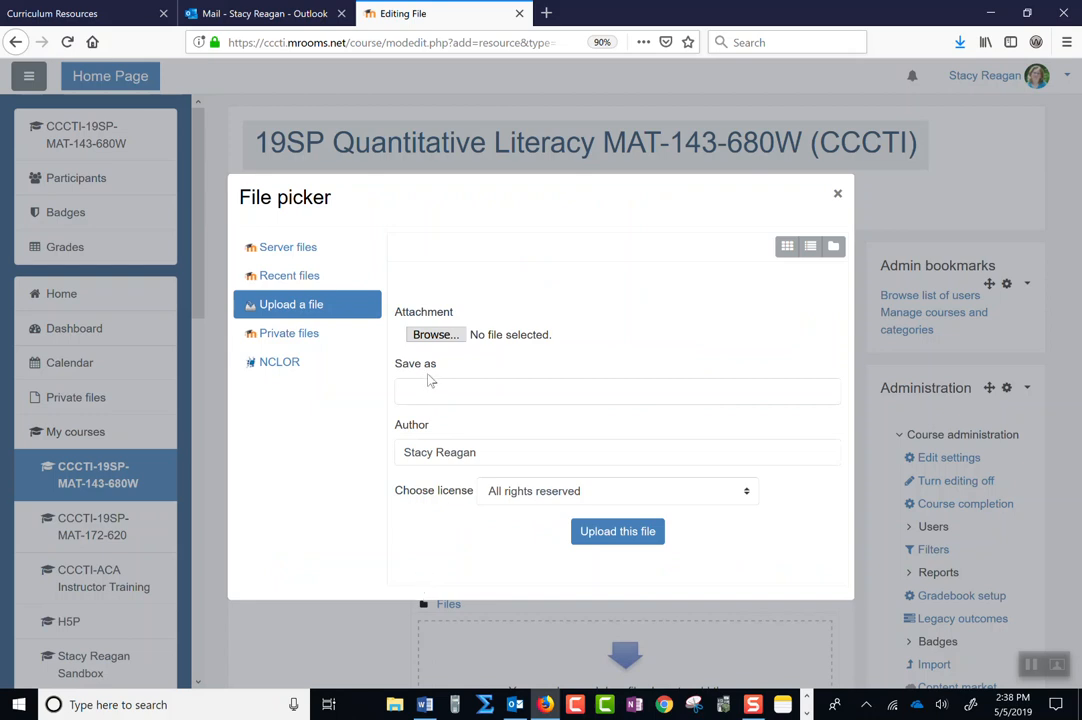
{"action": "left_click", "coordinate": [431, 335]}
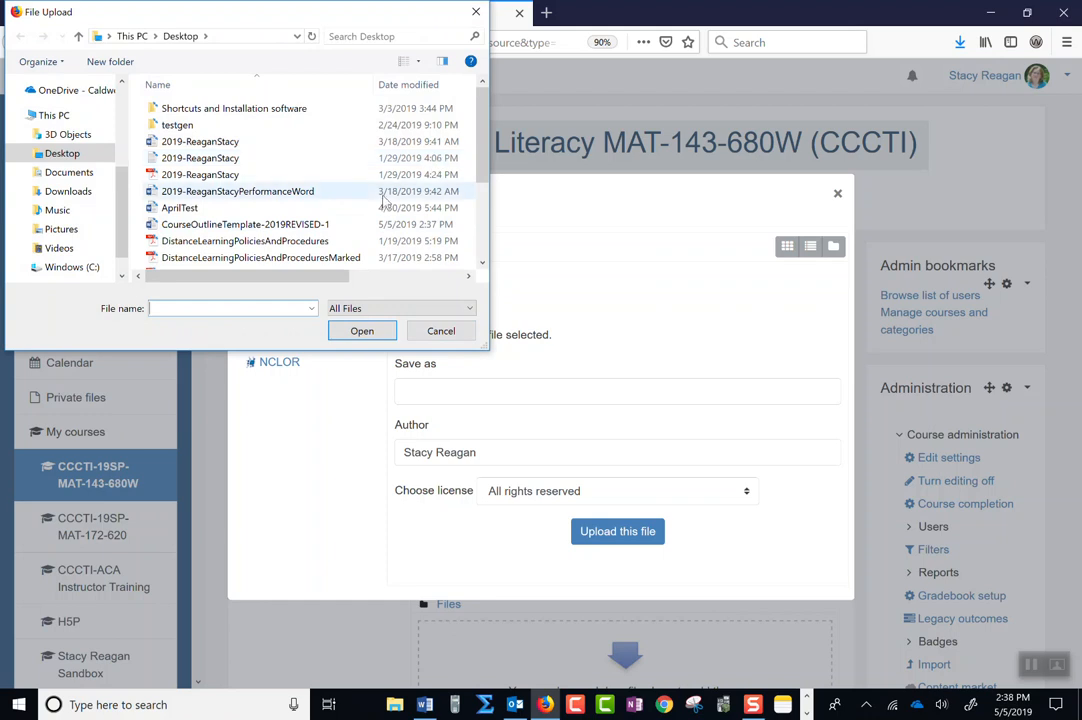
{"action": "double_click", "coordinate": [323, 226]}
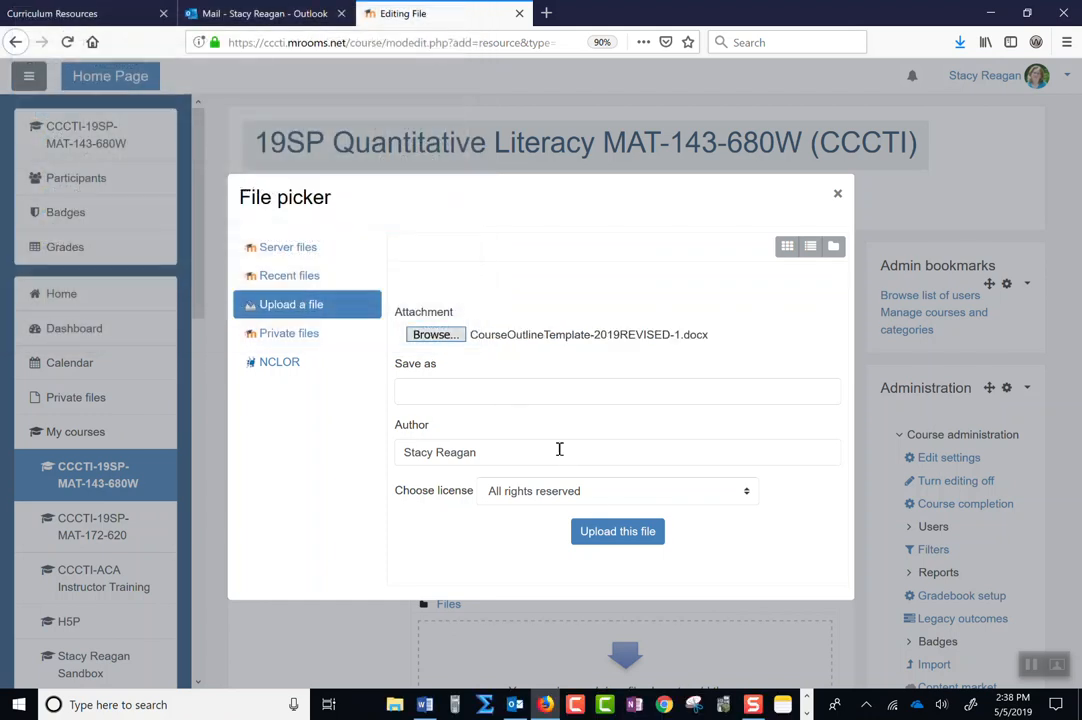
{"action": "left_click", "coordinate": [608, 536]}
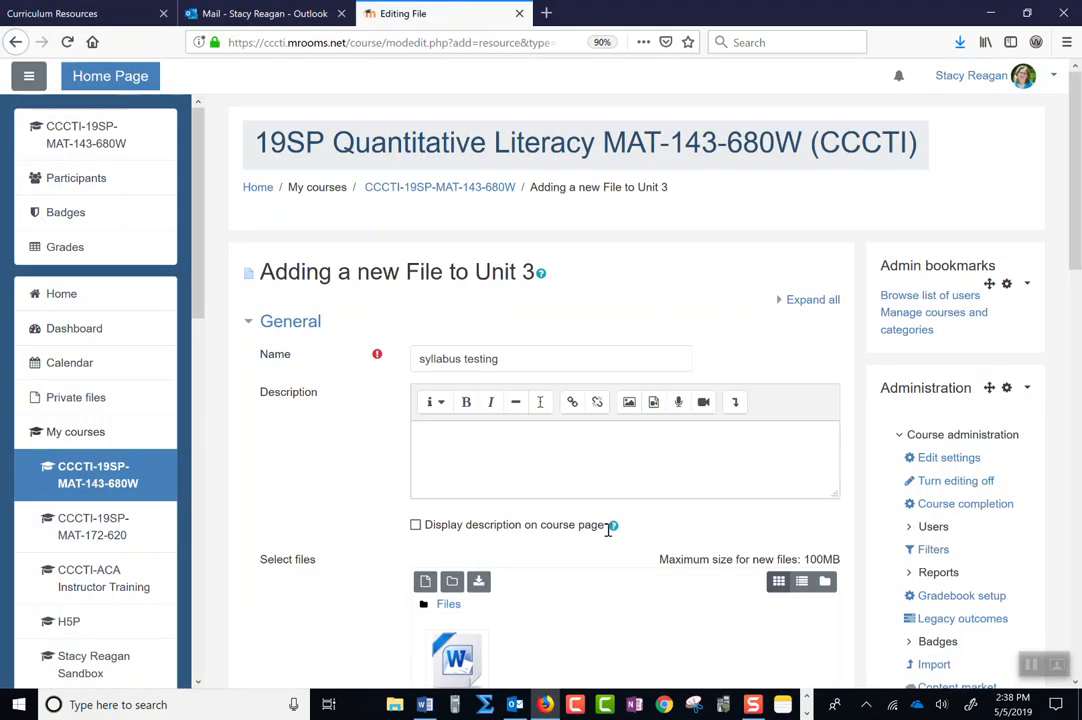
{"action": "left_click_drag", "start_coordinate": [1077, 170], "coordinate": [1077, 298]}
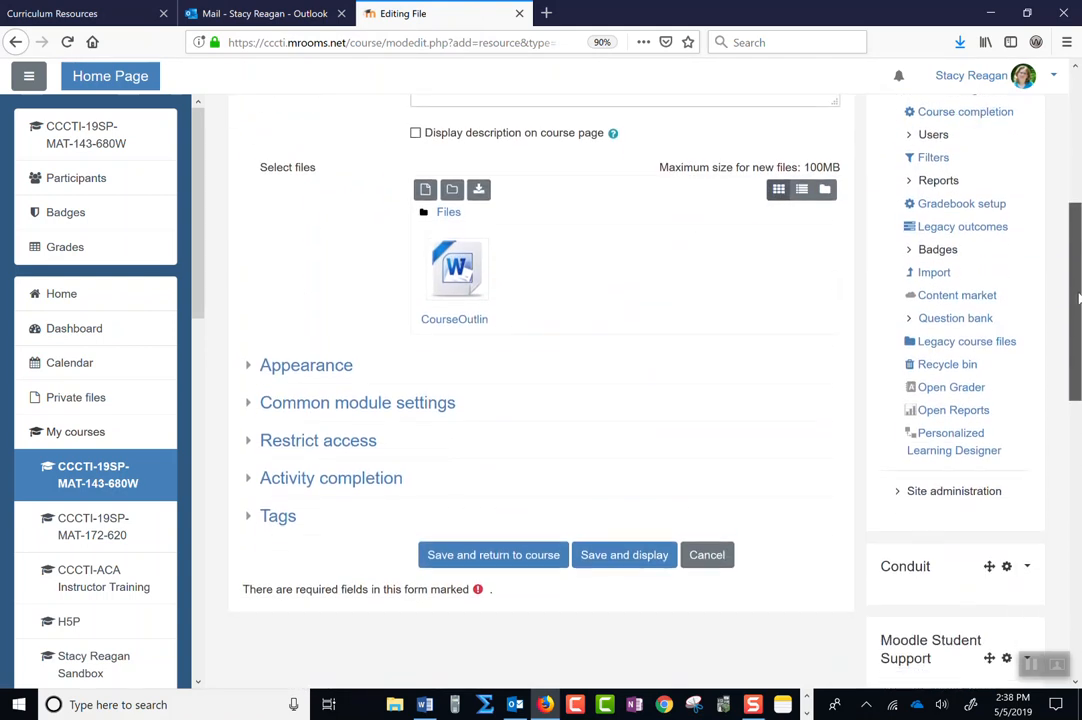
{"action": "left_click", "coordinate": [530, 555]}
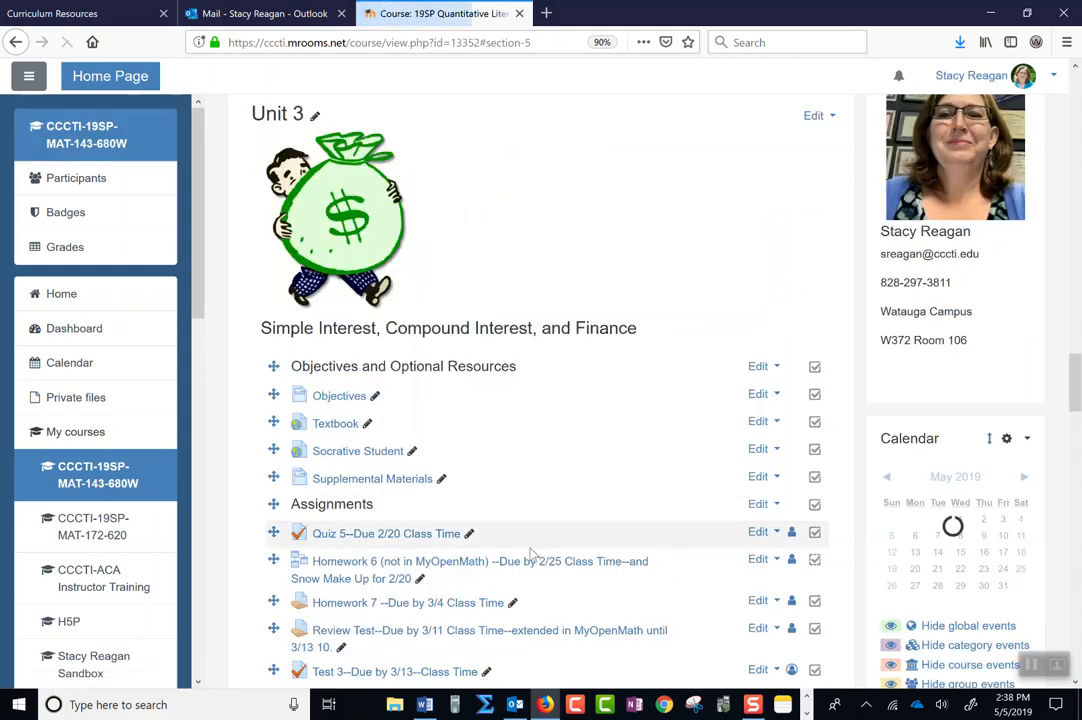
Move Quiz 5 below the Review Test in Unit 3's assignments list.
{"action": "scroll", "coordinate": [532, 555], "scroll_direction": "down", "scroll_amount": 1}
{"action": "left_click_drag", "start_coordinate": [273, 400], "coordinate": [273, 302]}
{"action": "scroll", "coordinate": [269, 340], "scroll_direction": "down", "scroll_amount": 1}
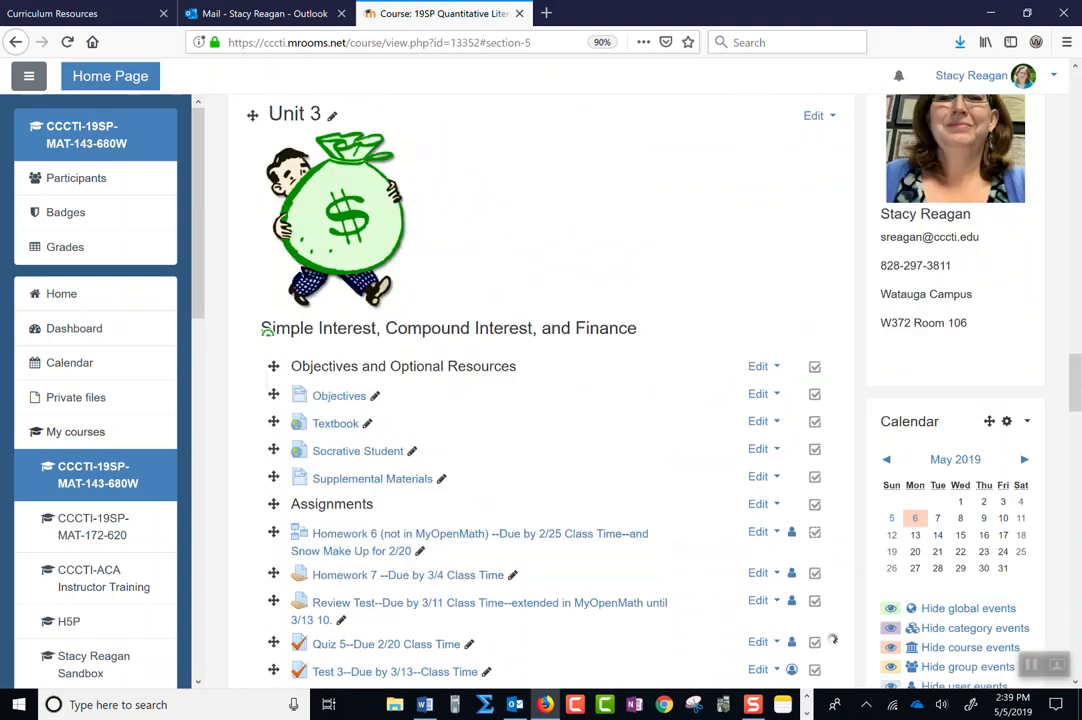
Examine the accessibility score and detailed report of the "syllabus testing" file in Unit 3.
{"action": "scroll", "coordinate": [273, 300], "scroll_direction": "down", "scroll_amount": 3}
{"action": "scroll", "coordinate": [540, 390], "scroll_direction": "down", "scroll_amount": 2}
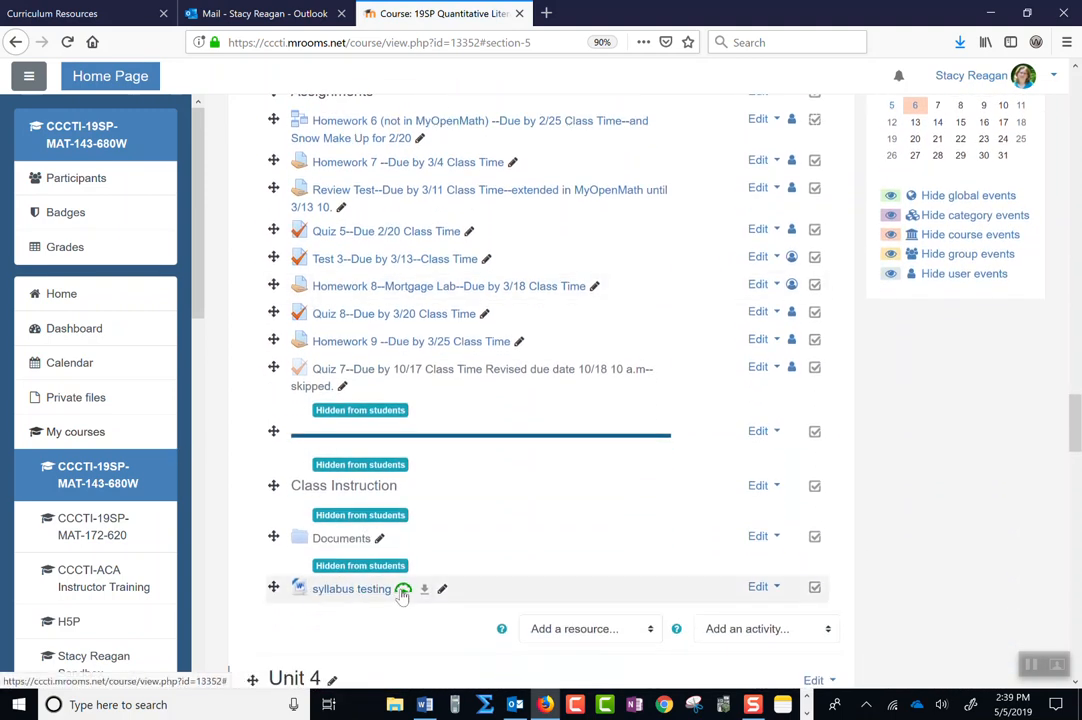
{"action": "mouse_move", "coordinate": [403, 591]}
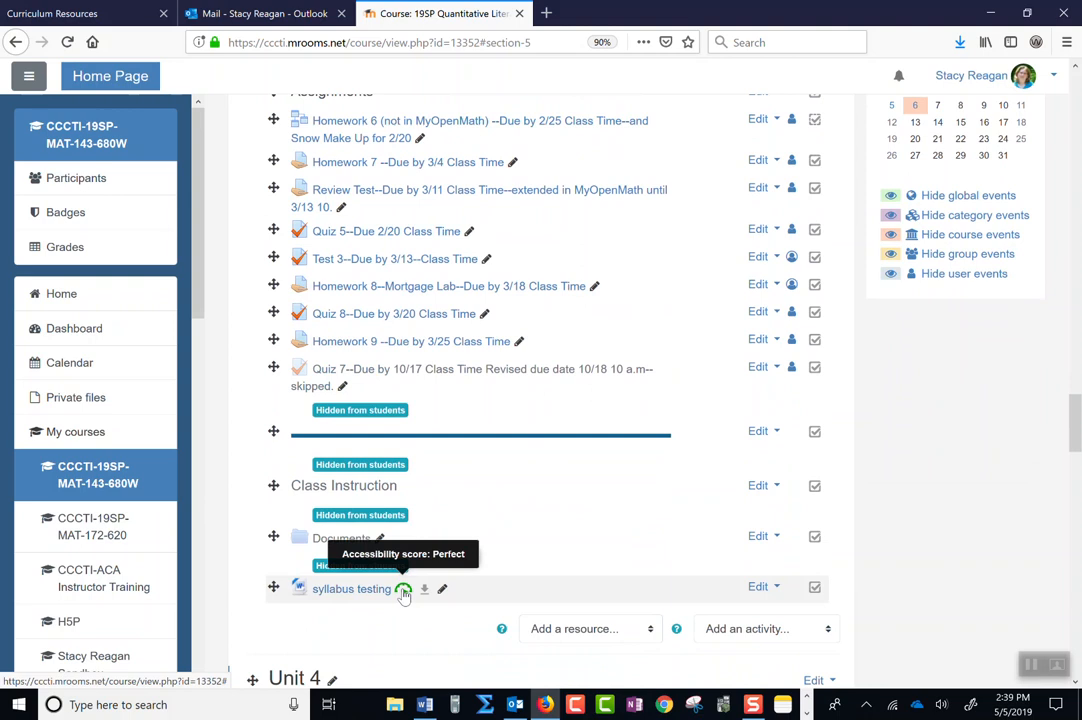
{"action": "left_click", "coordinate": [403, 591]}
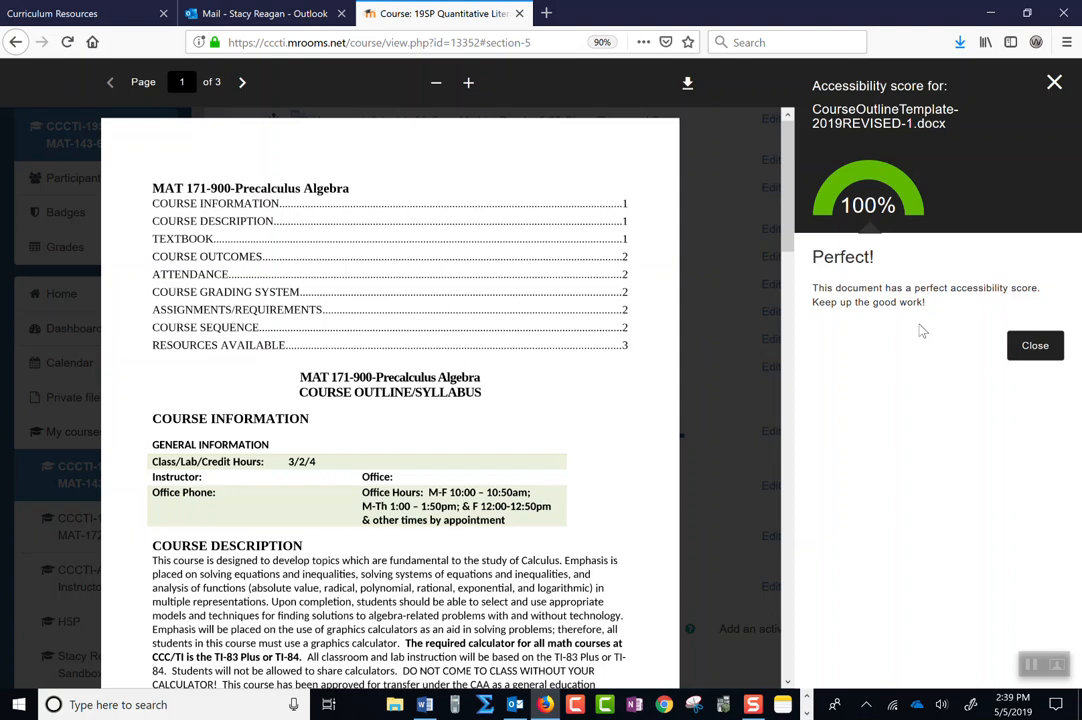
{"action": "left_click", "coordinate": [755, 705]}
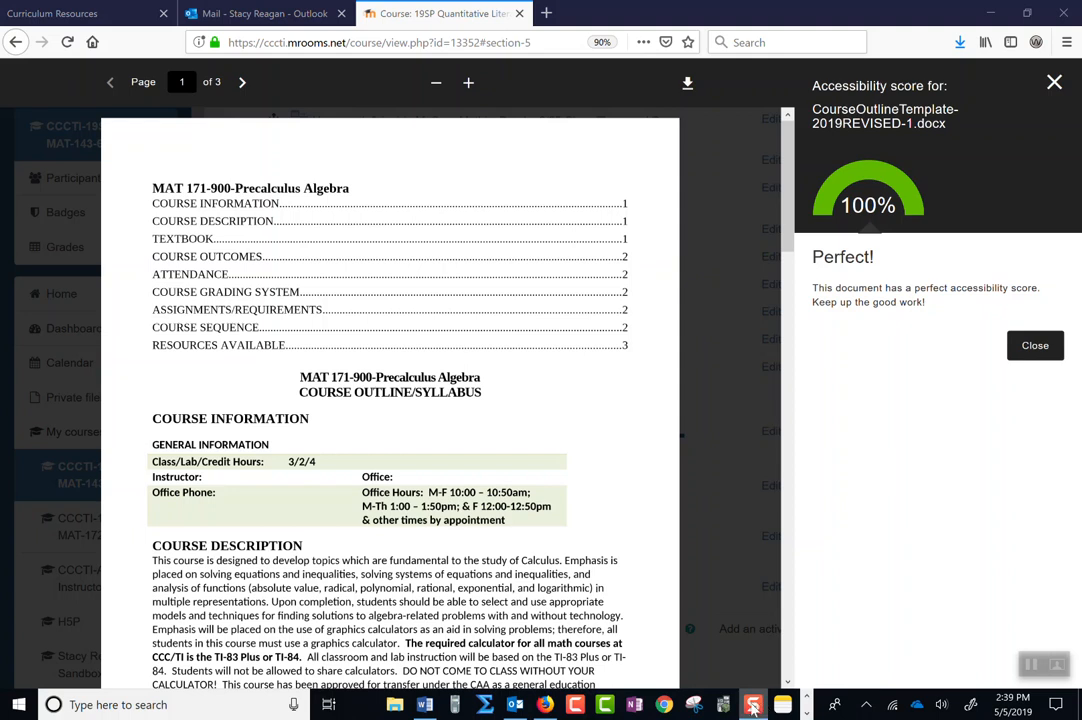